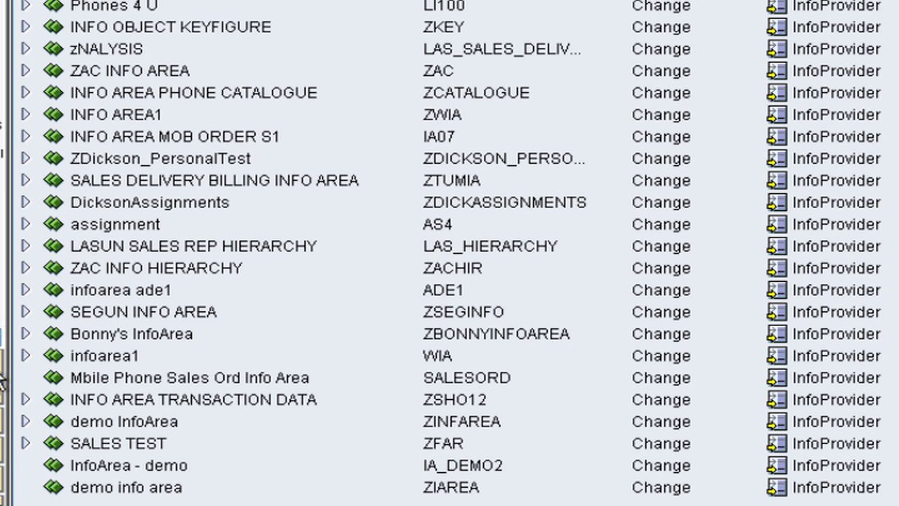
# Expand and collapse SALES TEST, then bring up the context menu for demo info area (ZIAREA).
pyautogui.click(26, 443)
pyautogui.scroll(-2, 380, 393)
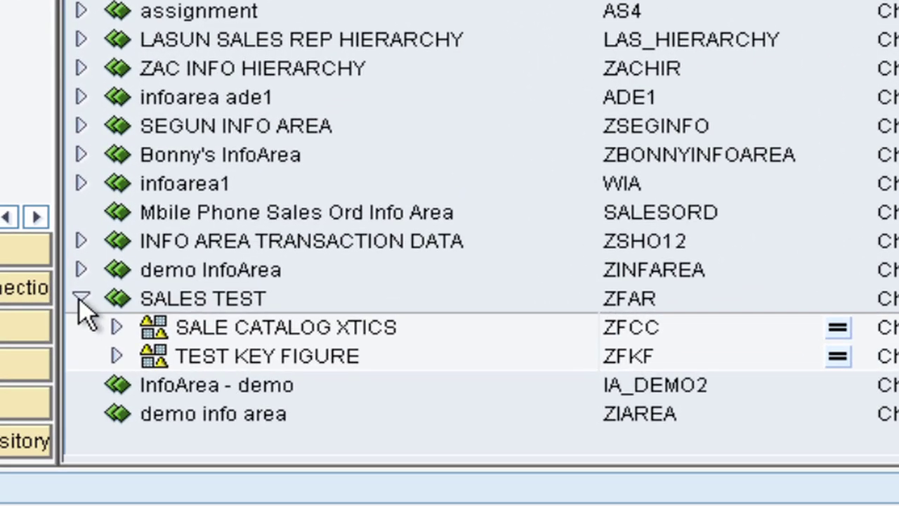
pyautogui.click(26, 399)
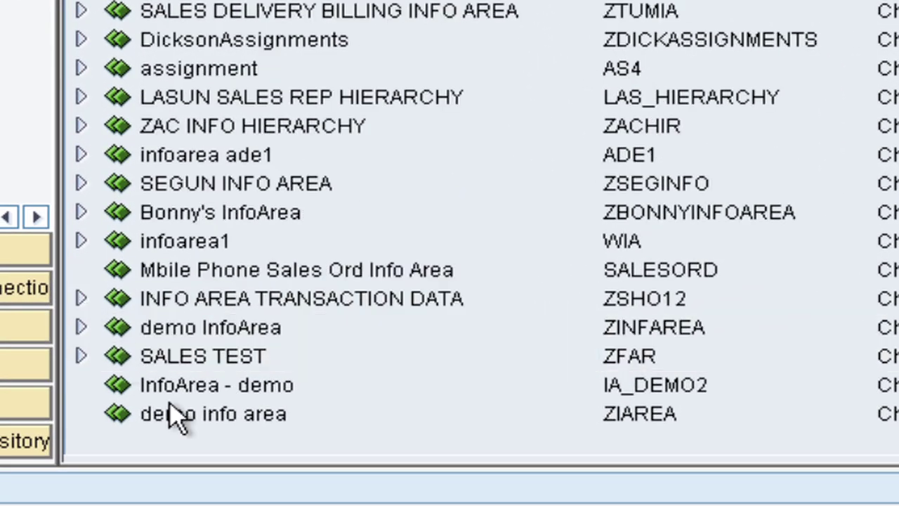
pyautogui.click(260, 417)
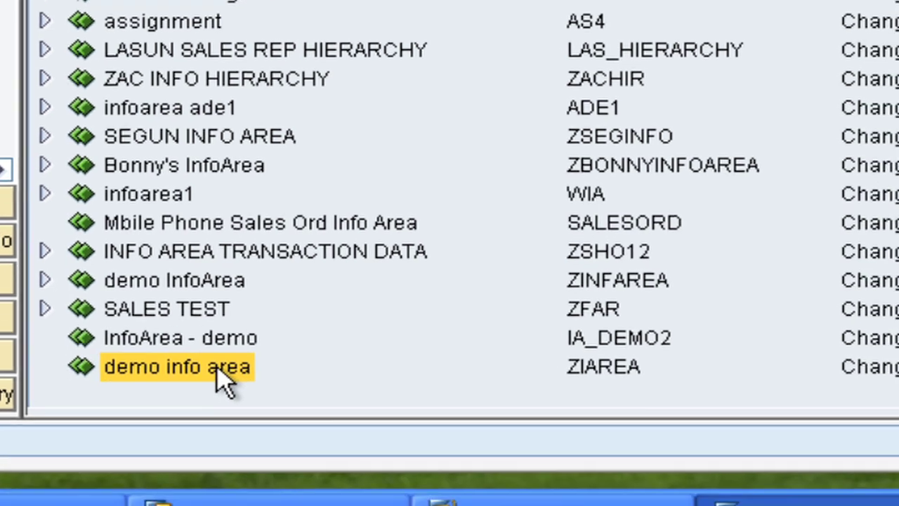
pyautogui.rightClick(257, 416)
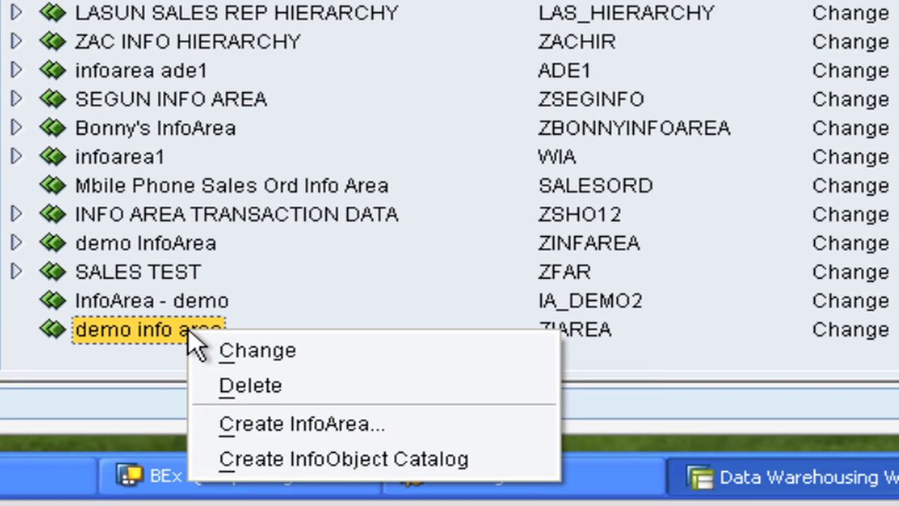
# Create characteristic catalog ZICAT described as 'demo info object catalog' under demo info area.
pyautogui.click(292, 460)
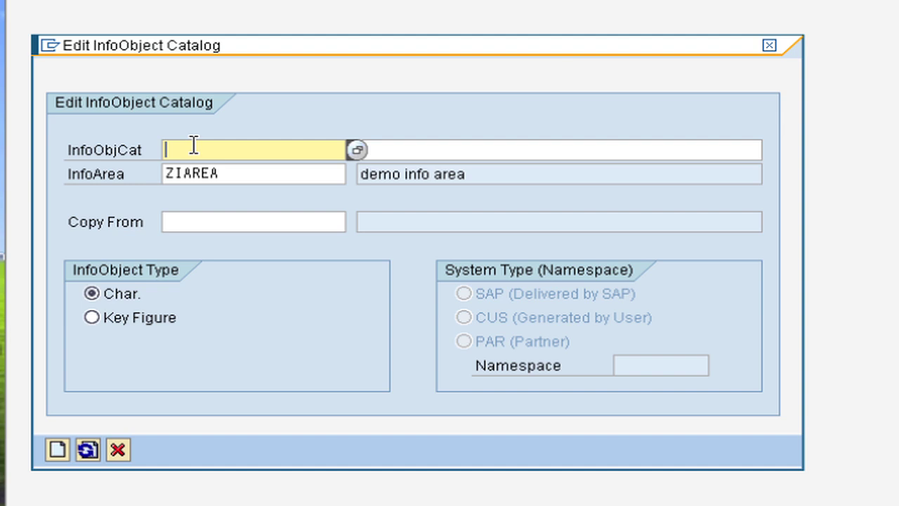
pyautogui.write('ZICAT')
pyautogui.click(405, 150)
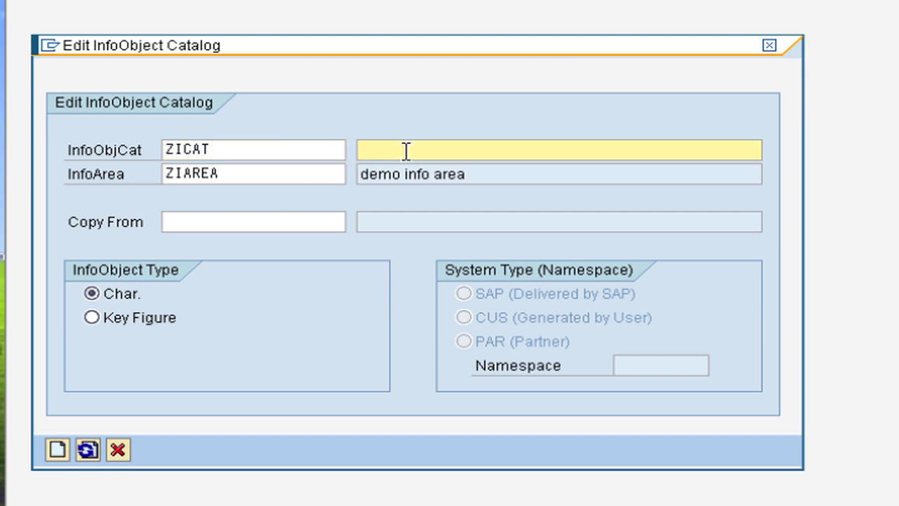
pyautogui.write('demo info object a')
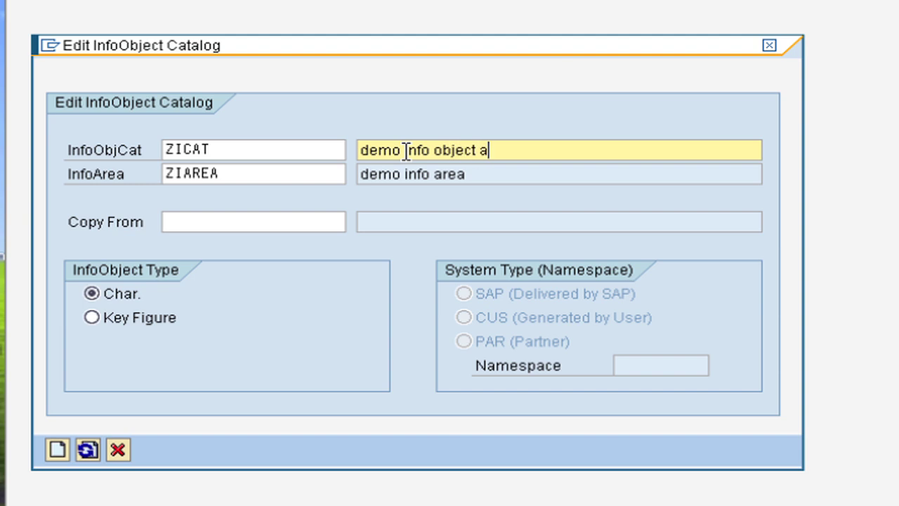
pyautogui.press('BackSpace')
pyautogui.write('catalog')
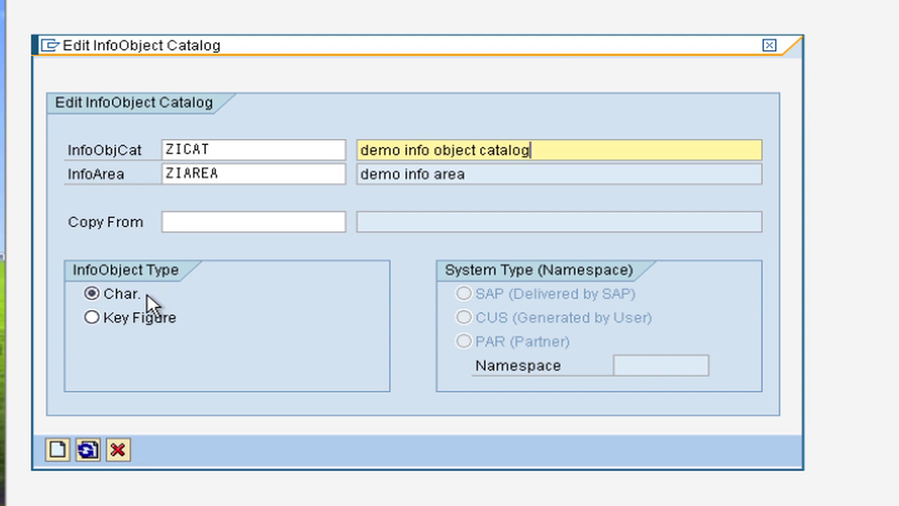
pyautogui.click(59, 445)
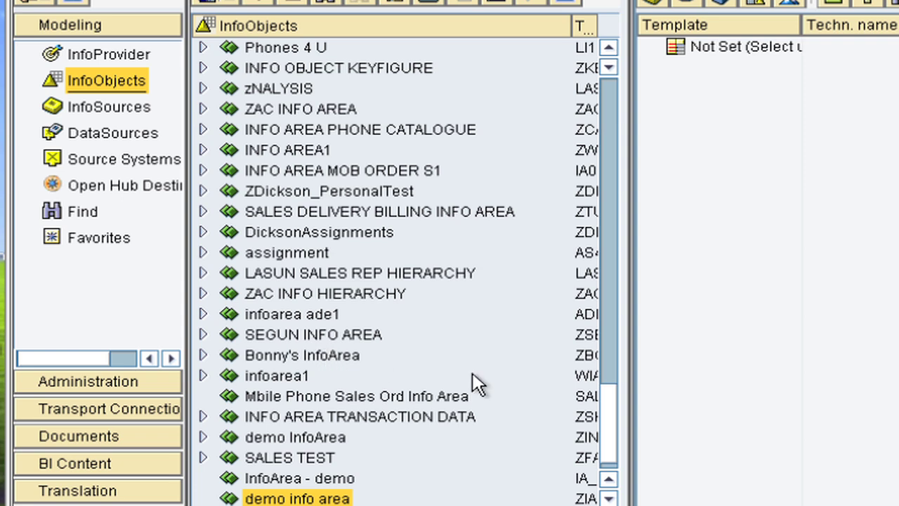
# Check and activate the ZICAT catalog.
pyautogui.click(606, 420)
pyautogui.click(609, 498)
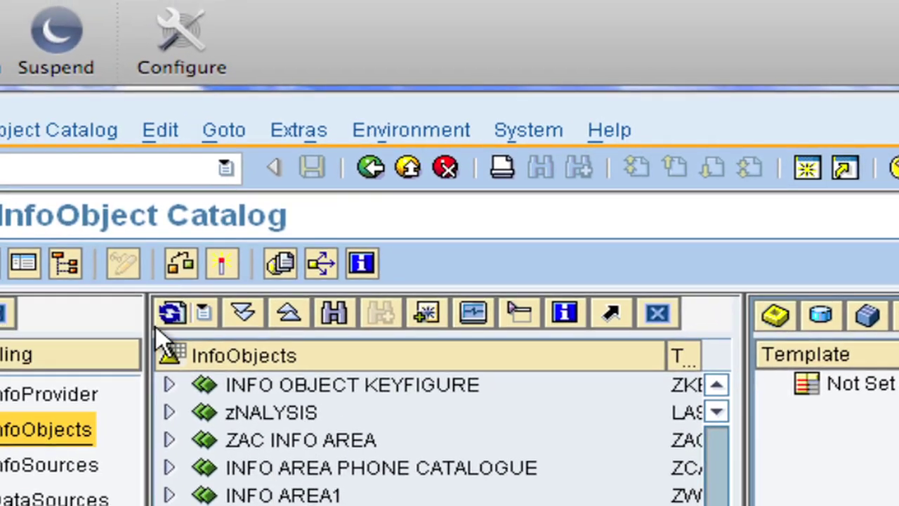
pyautogui.click(189, 272)
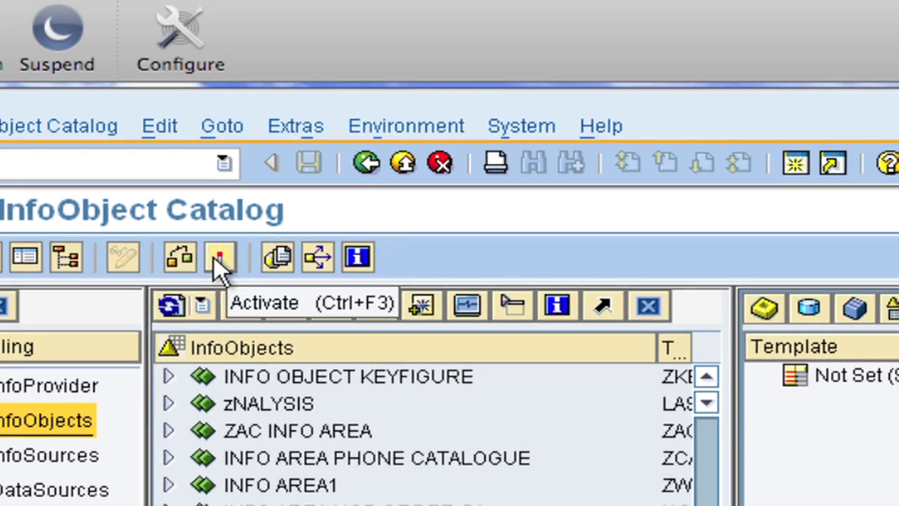
pyautogui.click(222, 265)
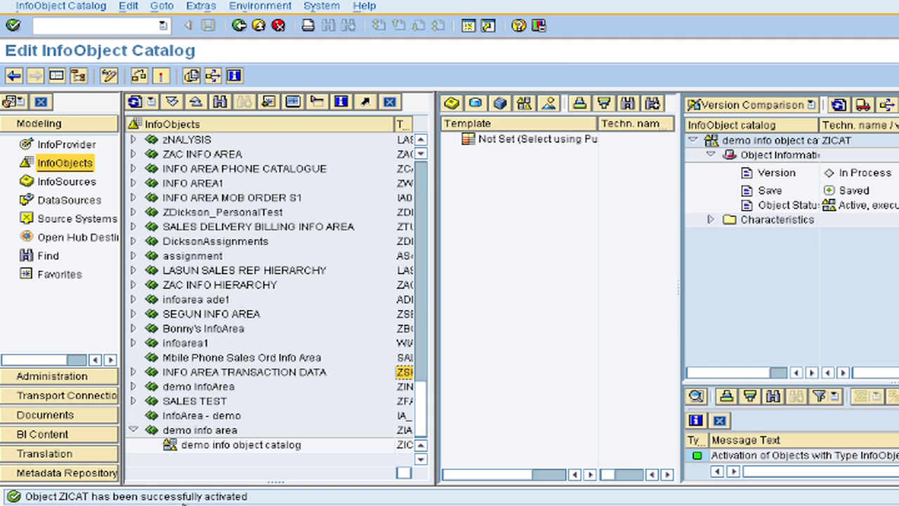
pyautogui.click(422, 461)
# Start a second catalog, ZICATK, described as 'demo info object catalog key figures'.
pyautogui.rightClick(212, 431)
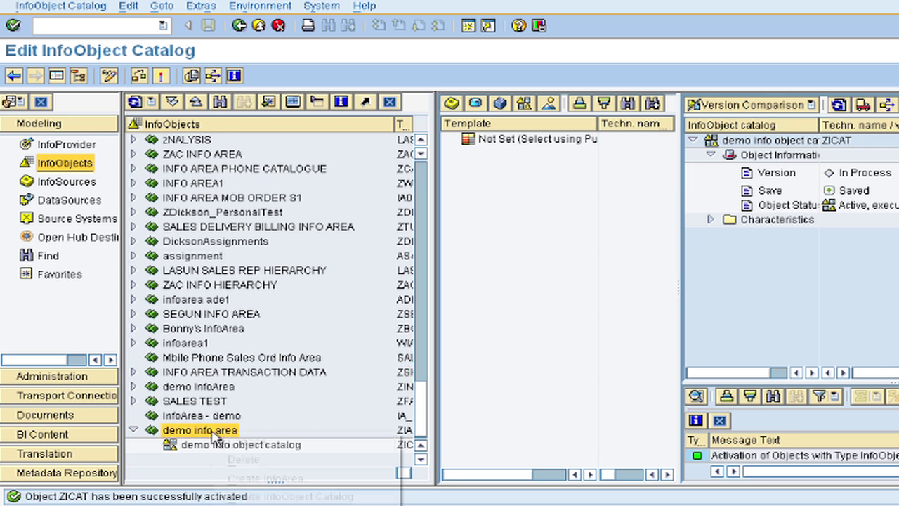
pyautogui.click(253, 496)
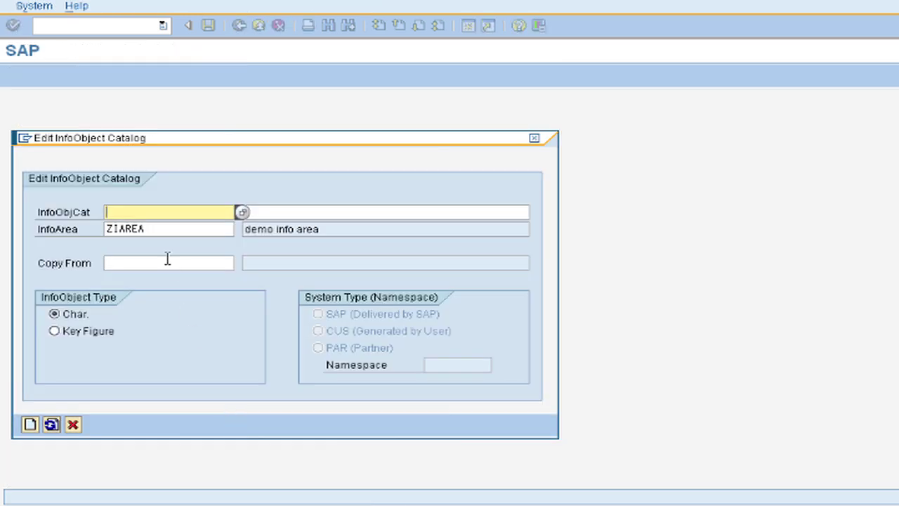
pyautogui.write('ZICAR')
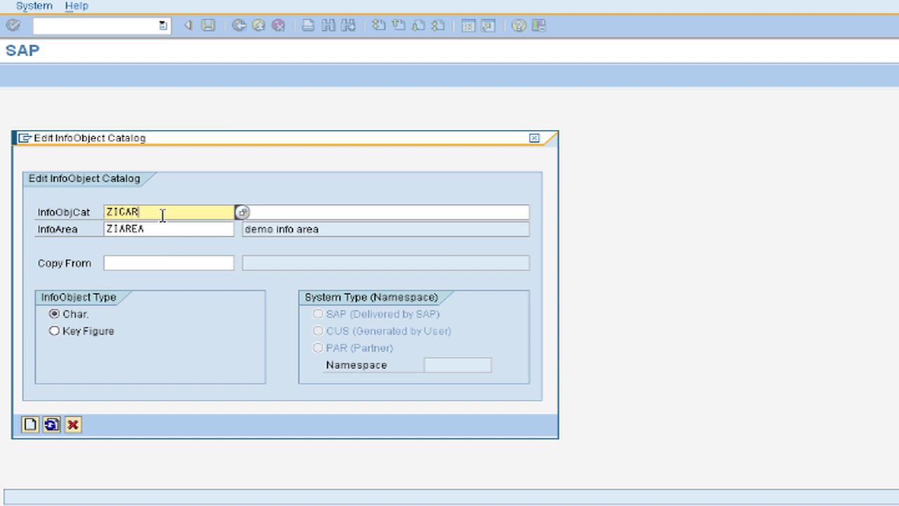
pyautogui.press('BackSpace')
pyautogui.write('TK')
pyautogui.click(302, 214)
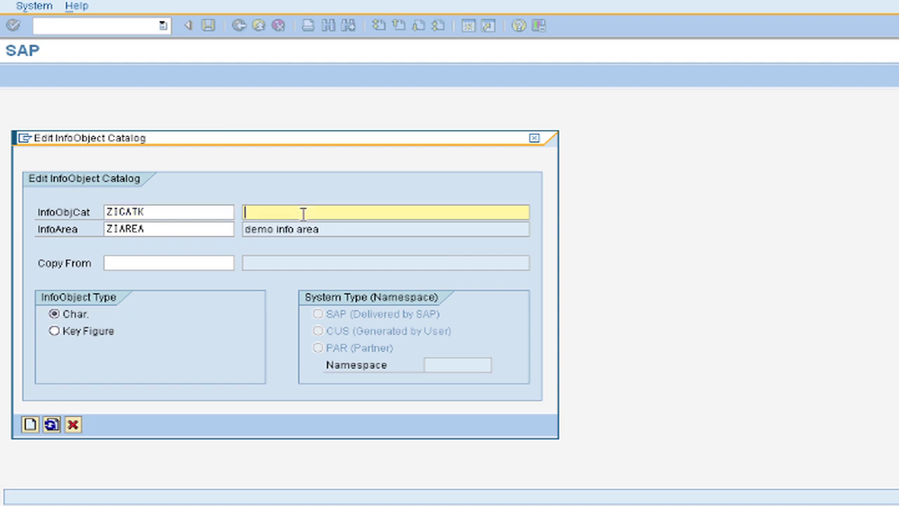
pyautogui.write('demo info object cata')
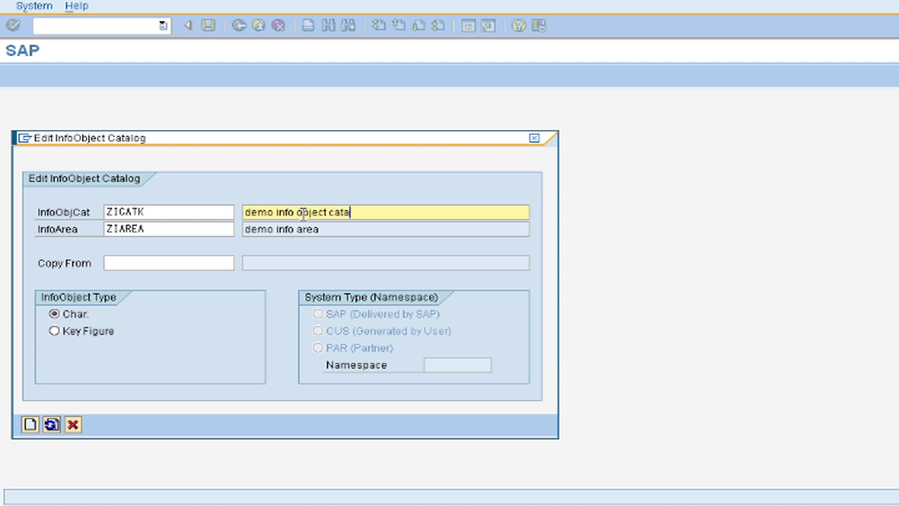
pyautogui.write('log key figures')
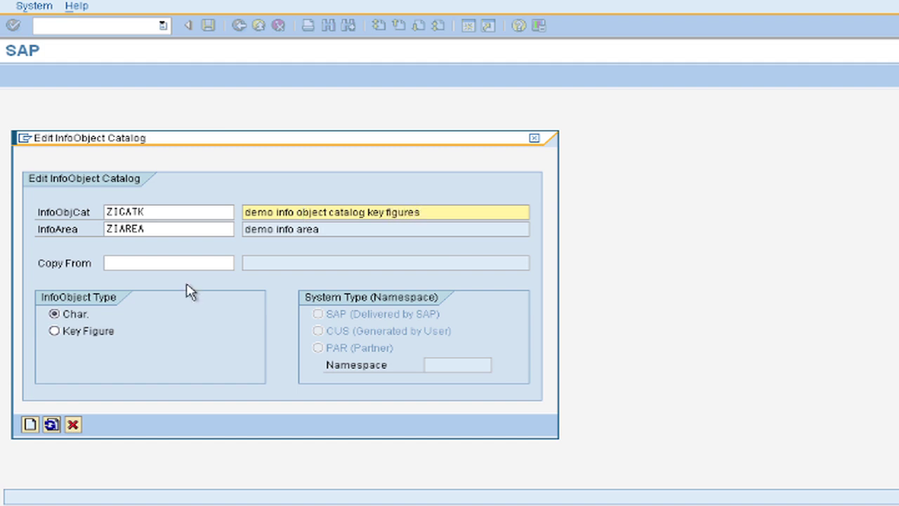
# Make ZICATK a Key Figure catalog, create it and check it for errors.
pyautogui.click(54, 333)
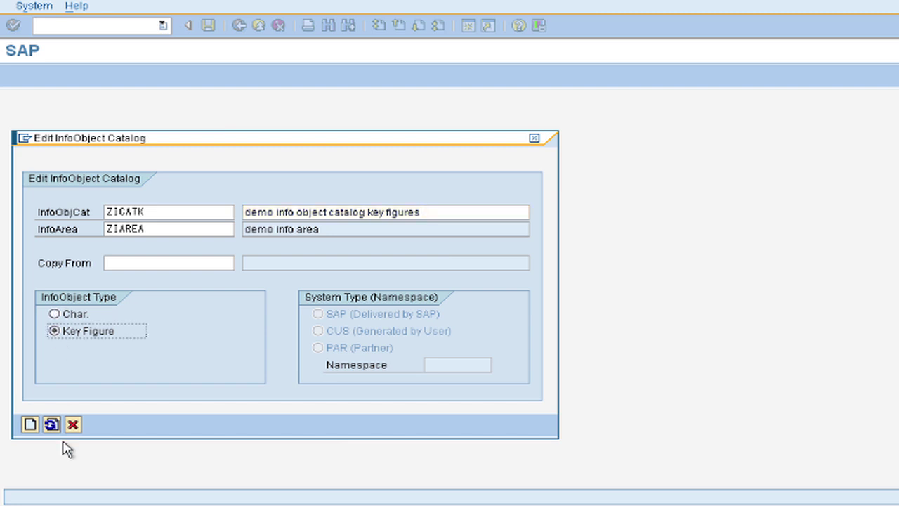
pyautogui.click(30, 425)
pyautogui.click(29, 424)
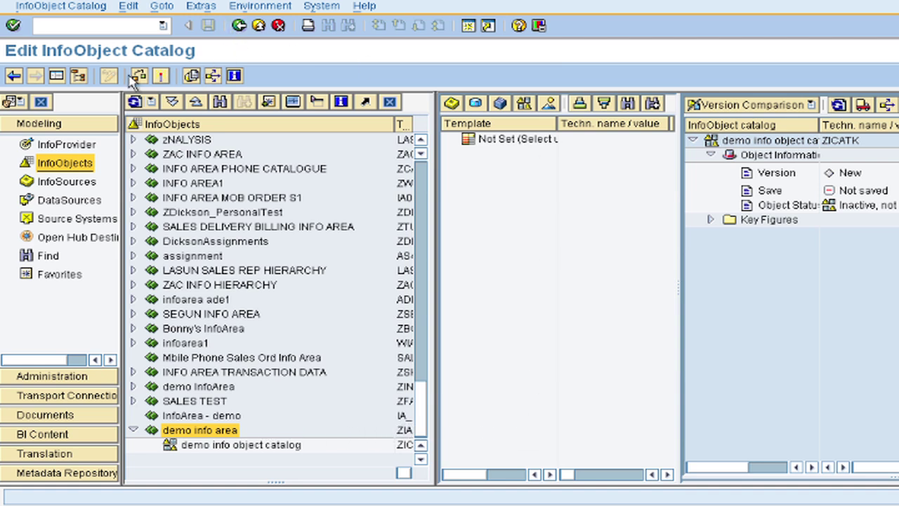
pyautogui.click(160, 78)
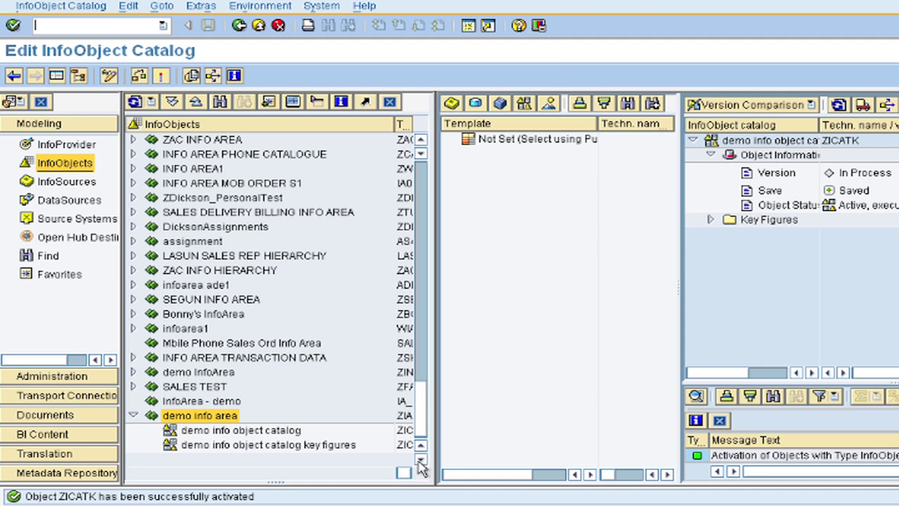
# Start a new characteristic ZICUSTN in the demo info object catalog.
pyautogui.click(232, 433)
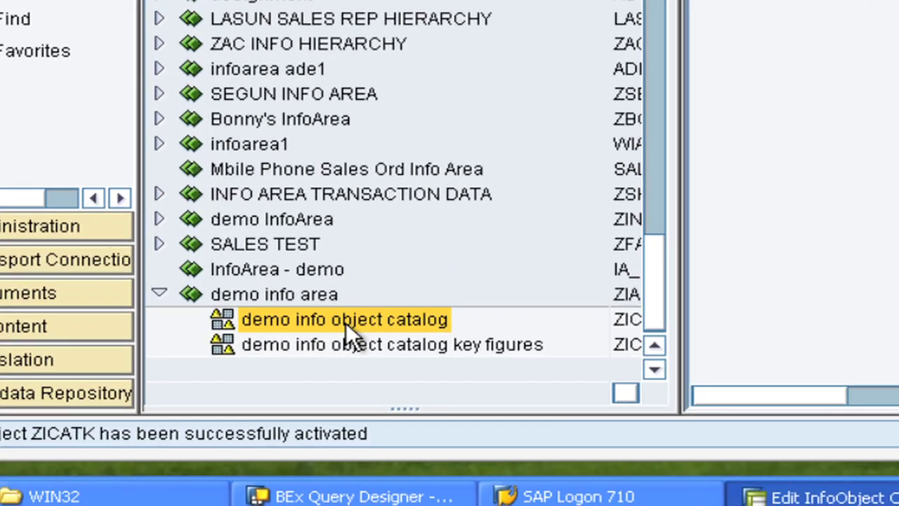
pyautogui.rightClick(345, 321)
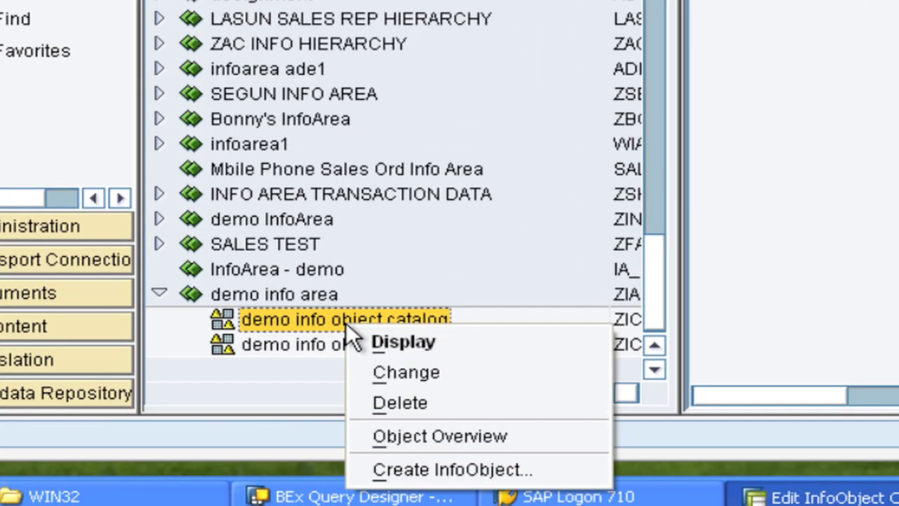
pyautogui.click(420, 470)
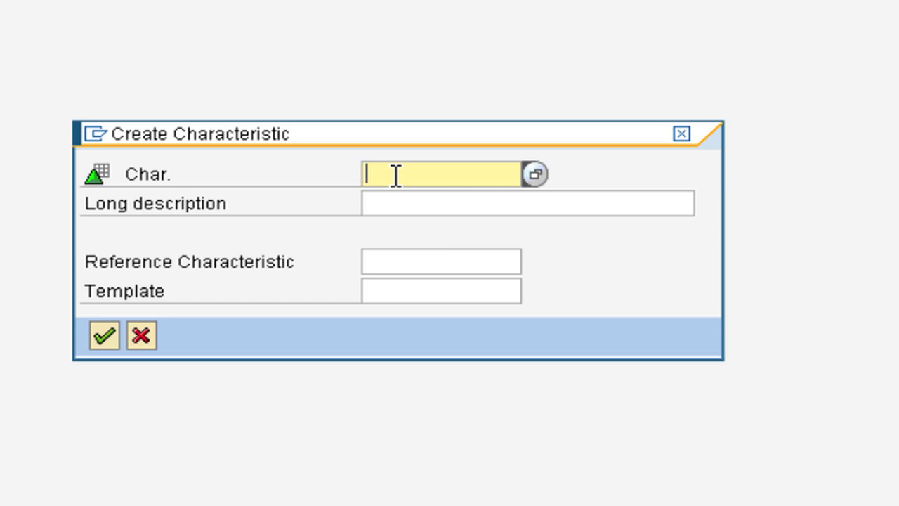
pyautogui.write('ZICUSTN')
# Give ZICUSTN the long description 'demo customer name' and confirm it.
pyautogui.click(419, 208)
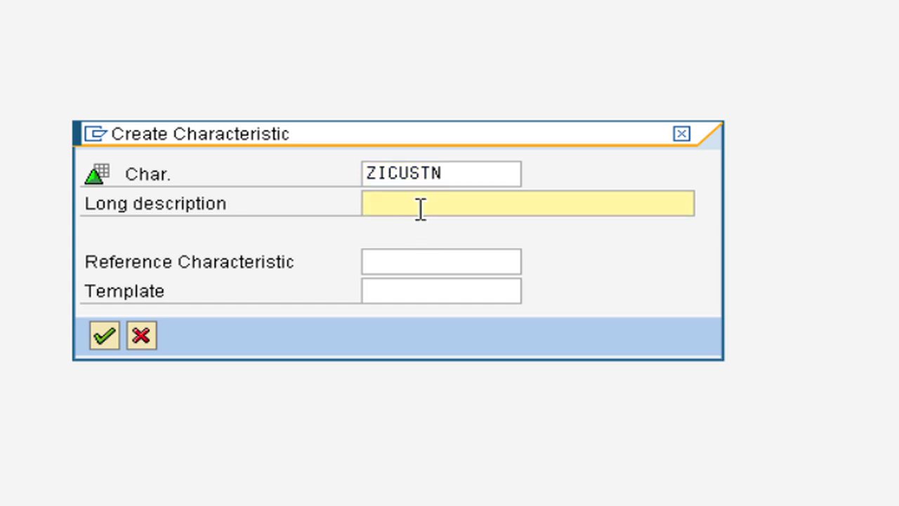
pyautogui.write('demo customre name')
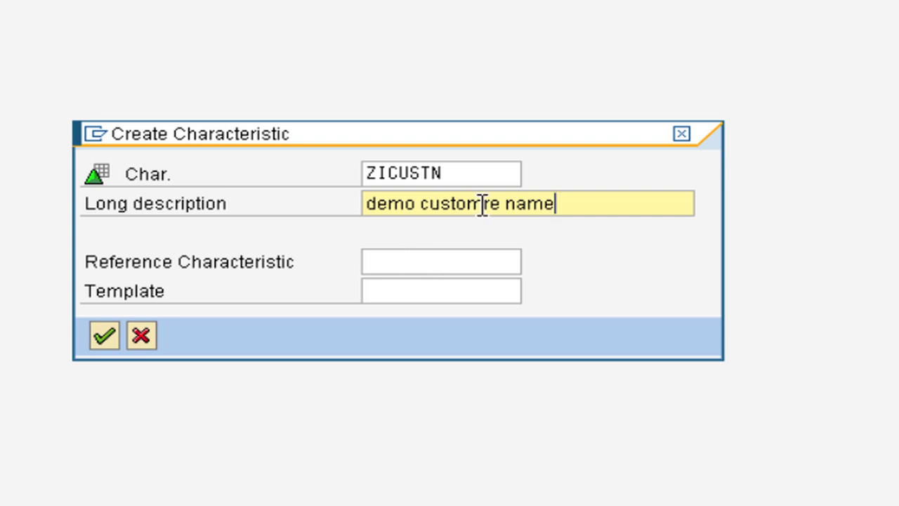
pyautogui.press('Left')
pyautogui.press('Left')
pyautogui.press('Left')
pyautogui.press('Left')
pyautogui.press('Left')
pyautogui.press('BackSpace')
pyautogui.press('BackSpace')
pyautogui.write('er')
pyautogui.press('Right')
pyautogui.press('Delete')
pyautogui.press('Delete')
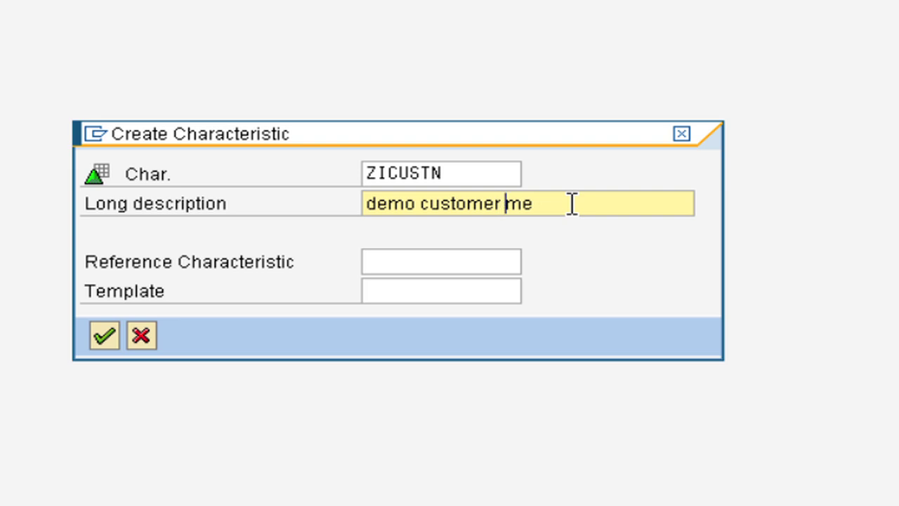
pyautogui.write('na')
pyautogui.press('End')
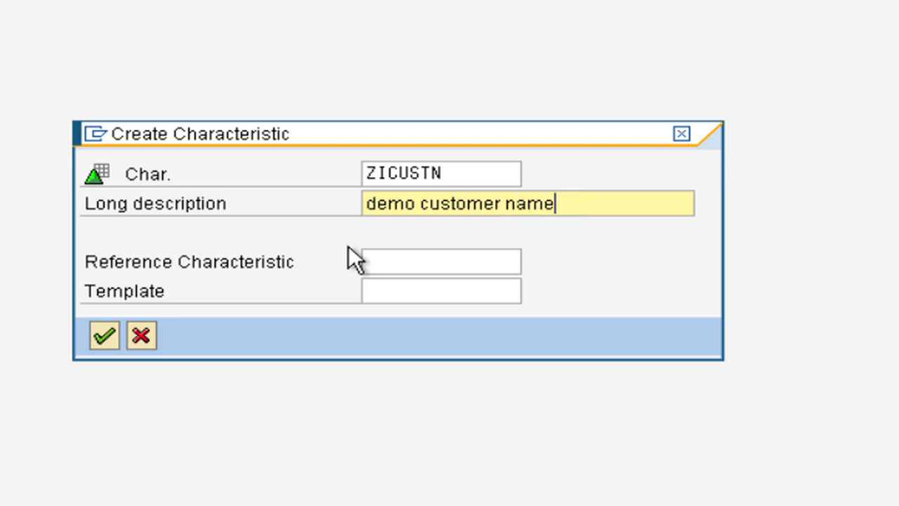
pyautogui.click(102, 334)
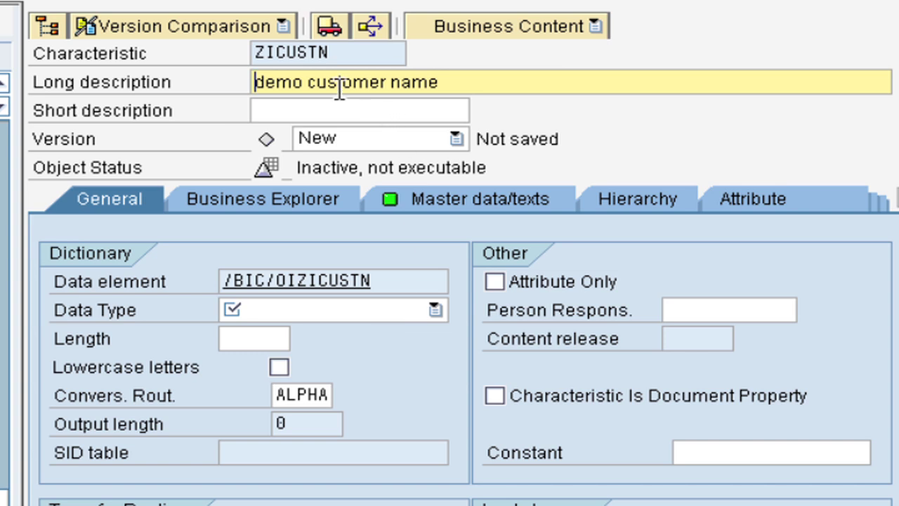
# Give ZICUSTN short description CUSTNAME, data type CHAR and length 40.
pyautogui.click(302, 113)
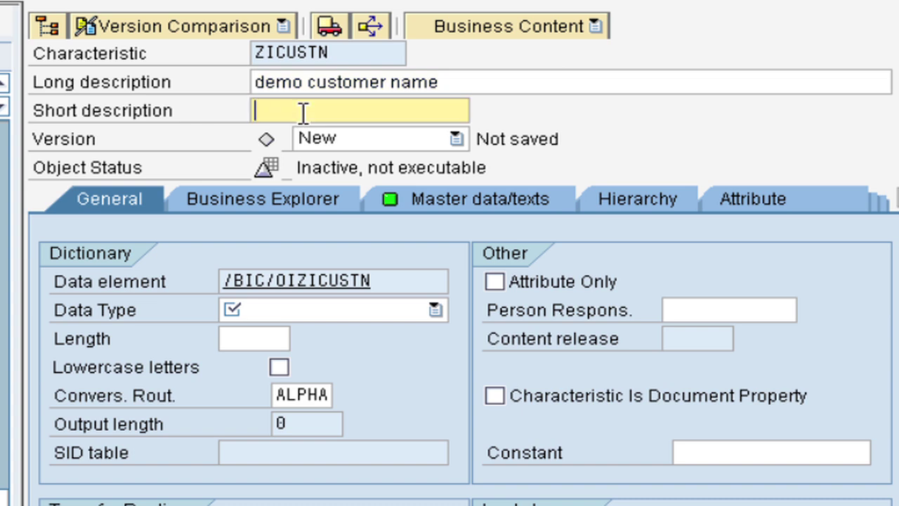
pyautogui.write('de')
pyautogui.press('BackSpace')
pyautogui.press('BackSpace')
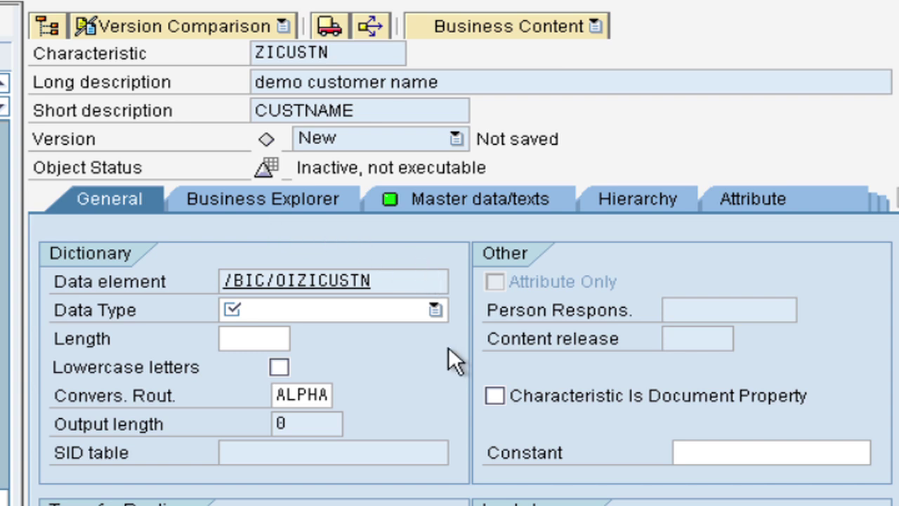
pyautogui.click(436, 309)
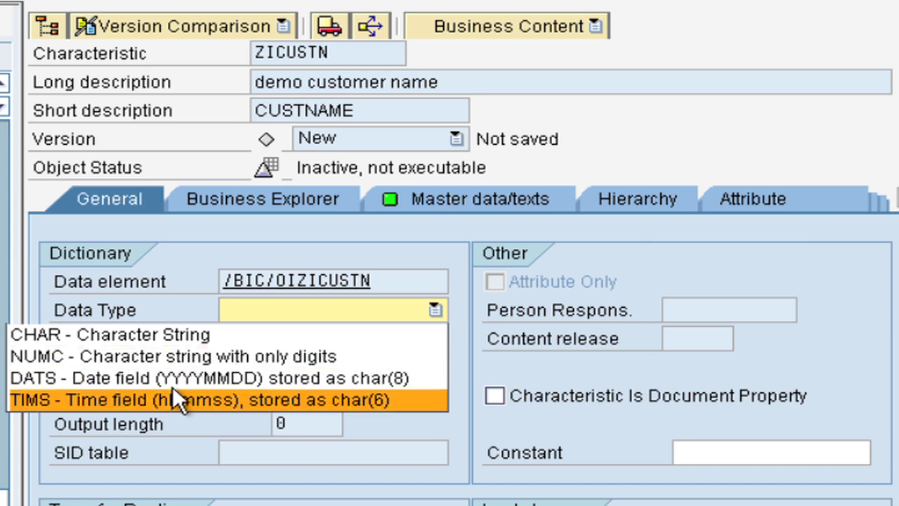
pyautogui.click(171, 331)
pyautogui.click(230, 339)
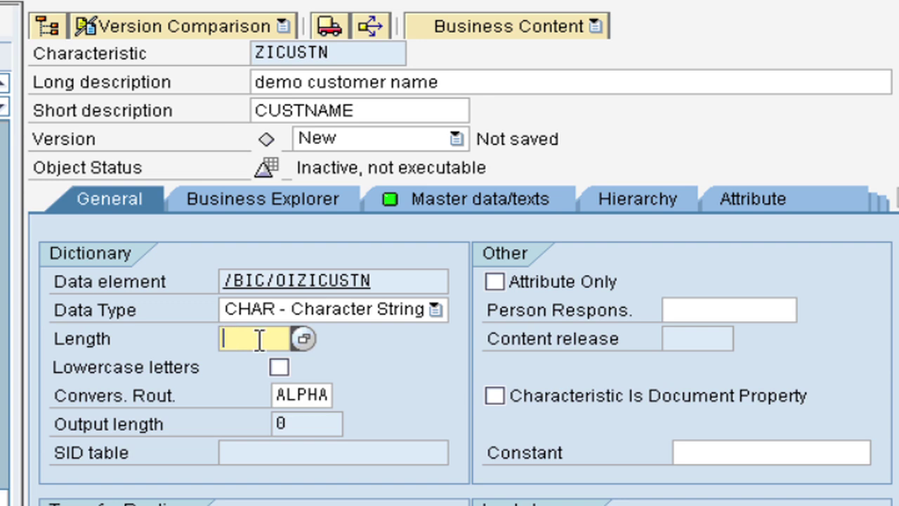
pyautogui.write('40')
# Review the Master data/texts and Hierarchy tabs, then return to General.
pyautogui.click(407, 200)
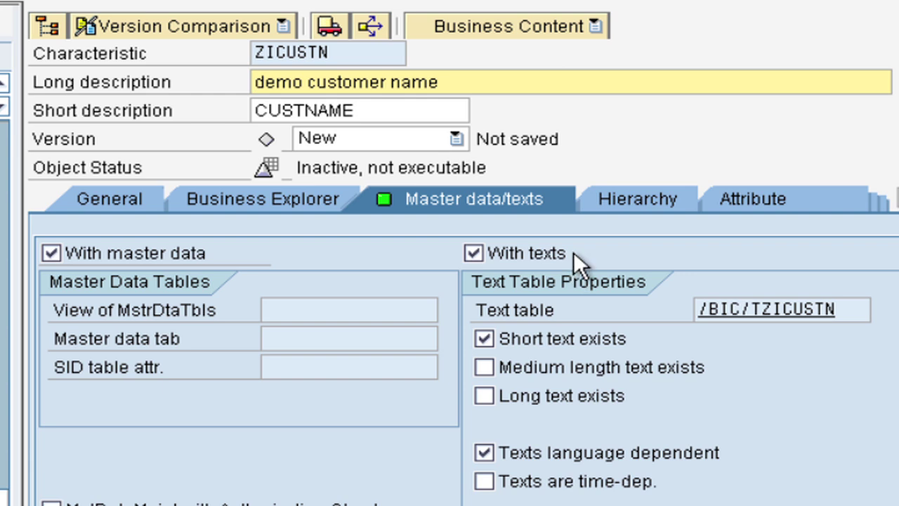
pyautogui.click(626, 199)
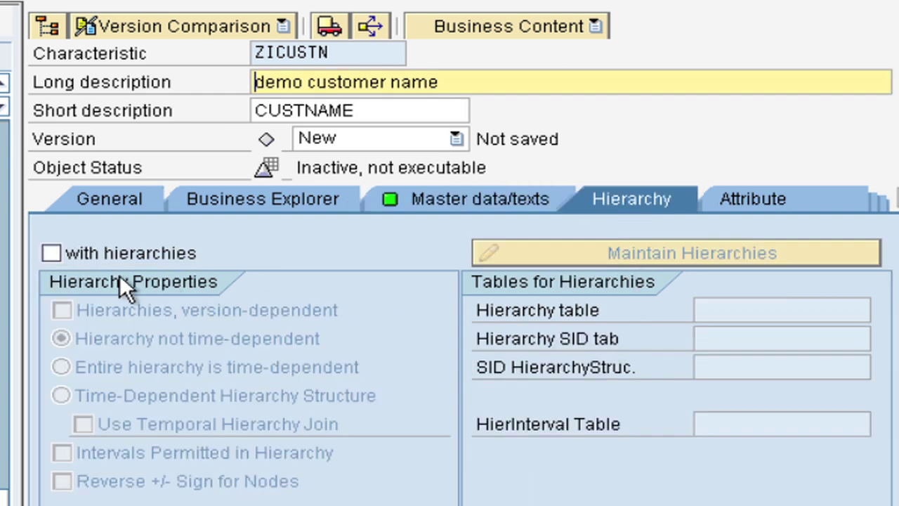
pyautogui.click(119, 213)
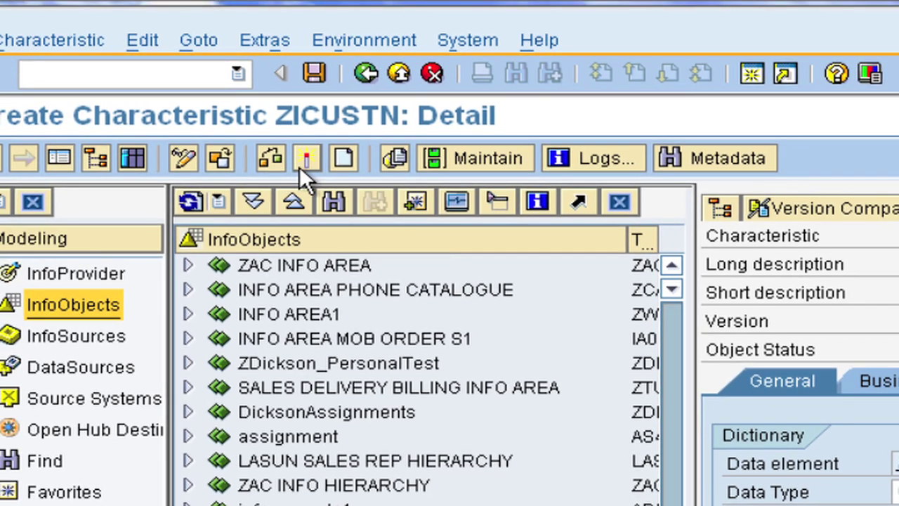
# Activate ZICUSTN and select its demo customer name node in the catalog.
pyautogui.click(307, 164)
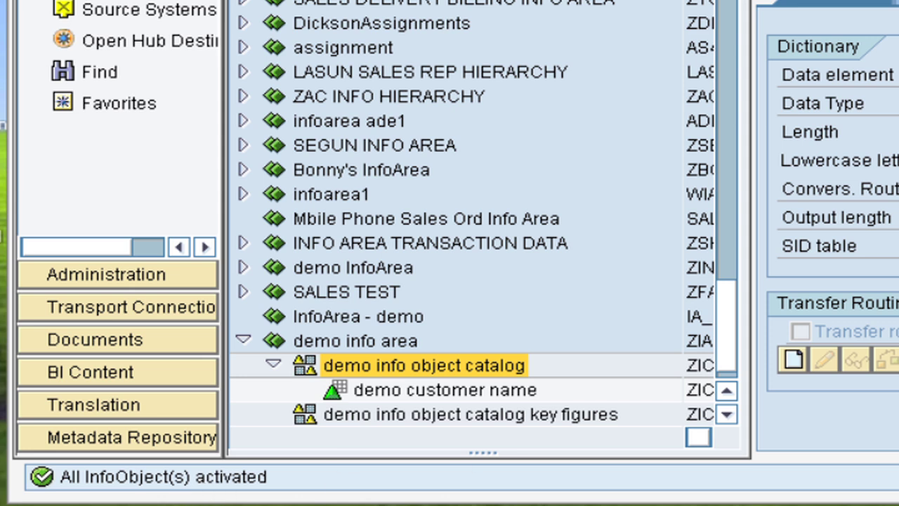
pyautogui.click(728, 327)
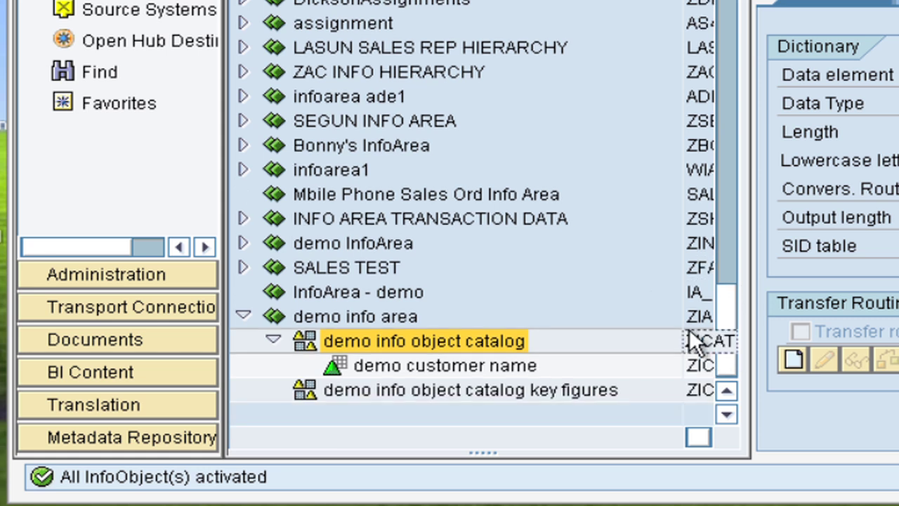
pyautogui.click(413, 368)
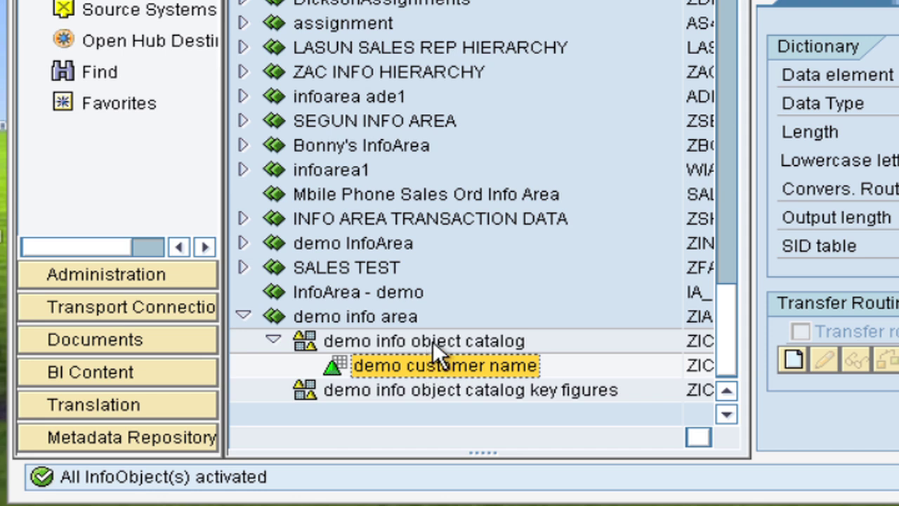
# Start a new characteristic ZIPRDCTN in the demo info object catalog.
pyautogui.click(433, 341)
pyautogui.rightClick(434, 341)
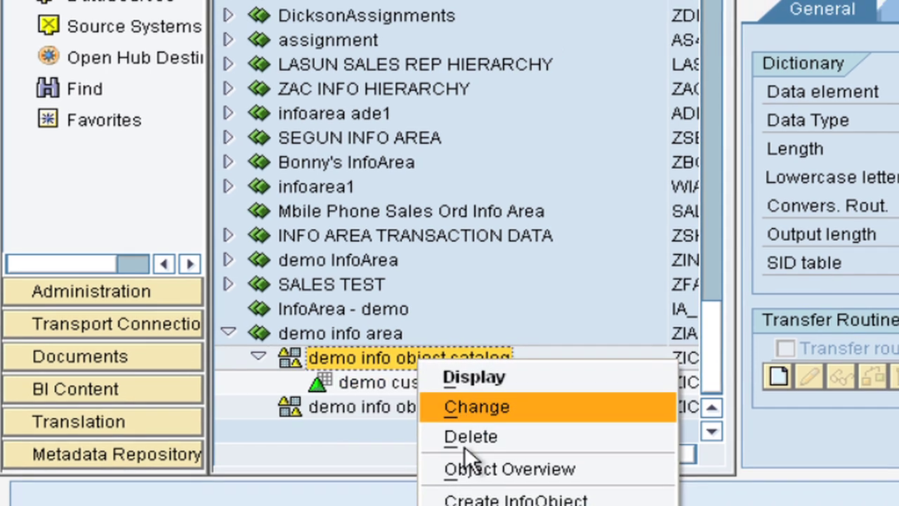
pyautogui.click(492, 499)
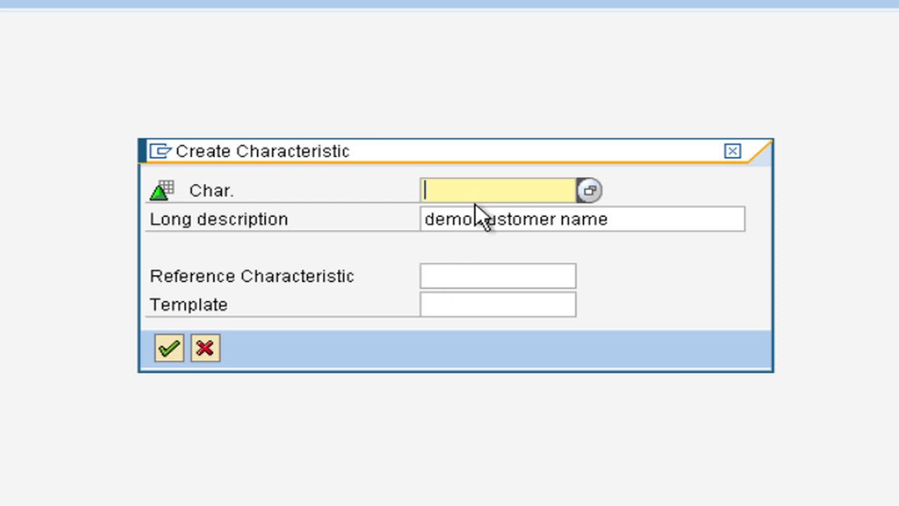
pyautogui.write('ZIPRDCTN')
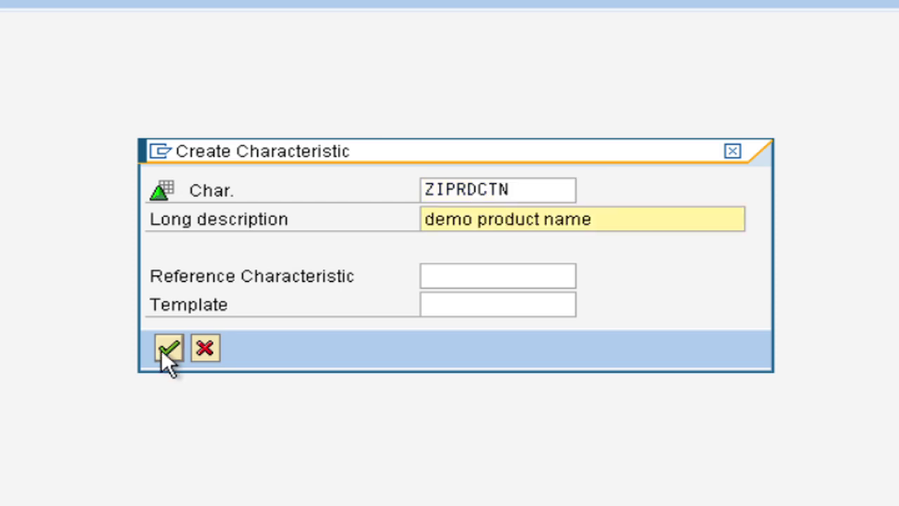
pyautogui.click(167, 348)
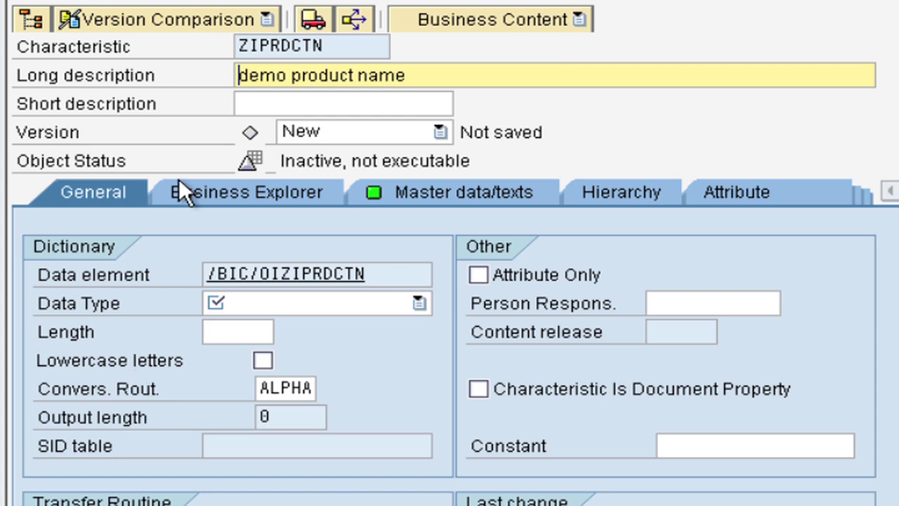
# Set short description productname, CHAR length 40, then check and activate ZIPRDCTN.
pyautogui.click(300, 103)
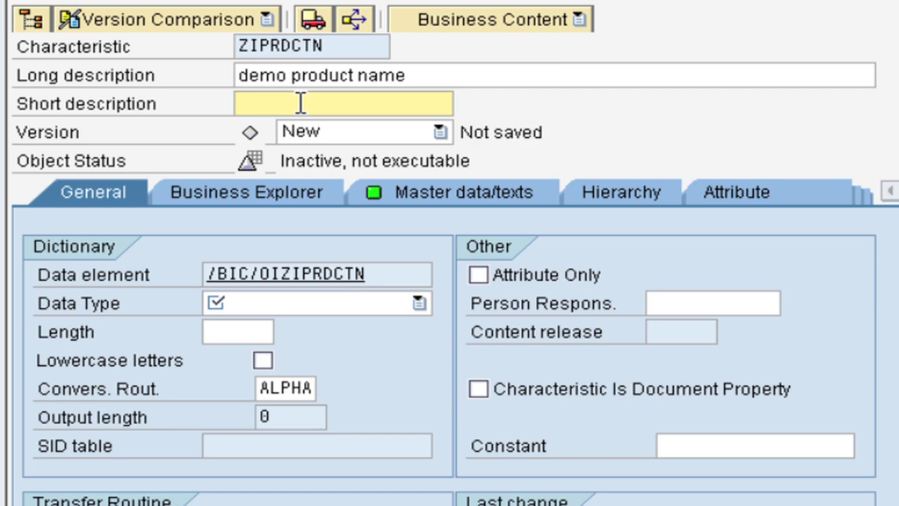
pyautogui.write('produc')
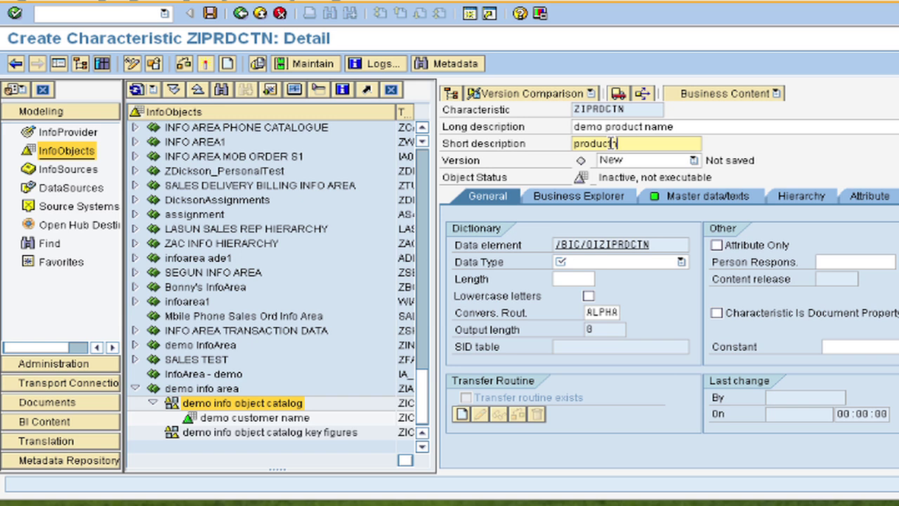
pyautogui.write('tname')
pyautogui.click(564, 278)
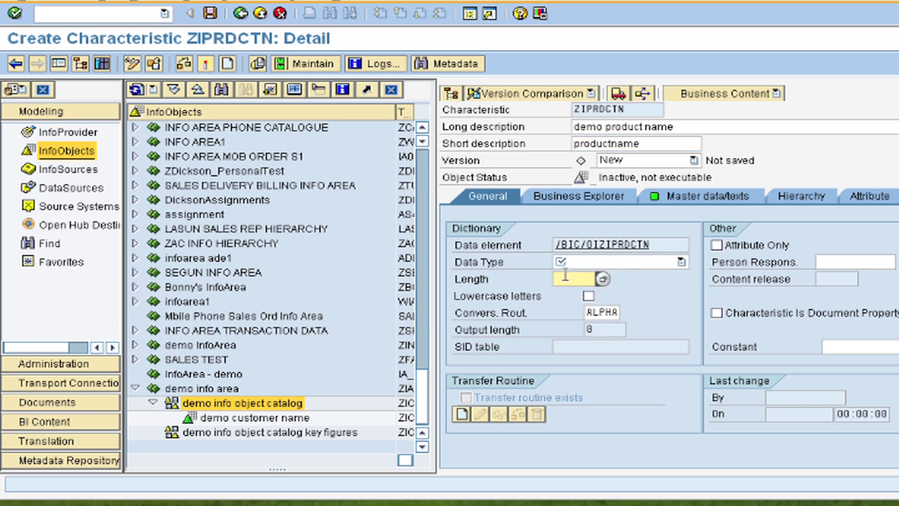
pyautogui.write('40')
pyautogui.click(204, 64)
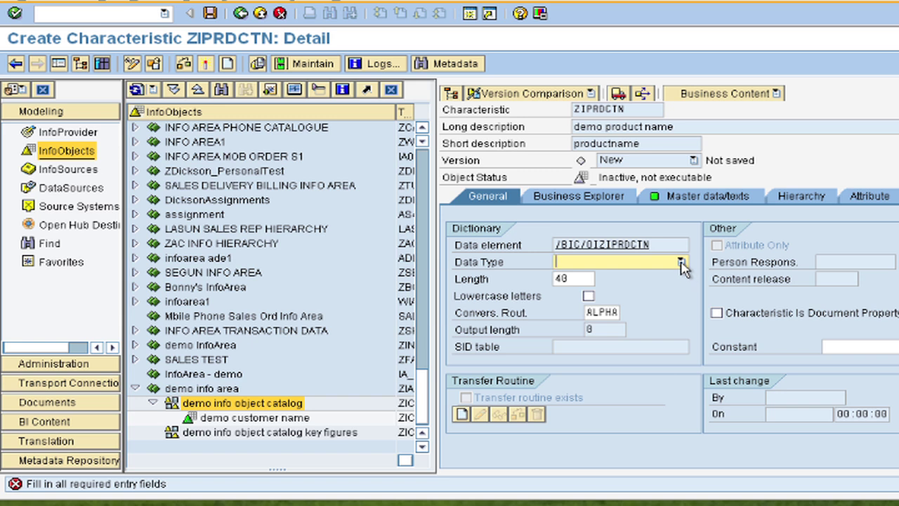
pyautogui.click(681, 261)
pyautogui.click(518, 278)
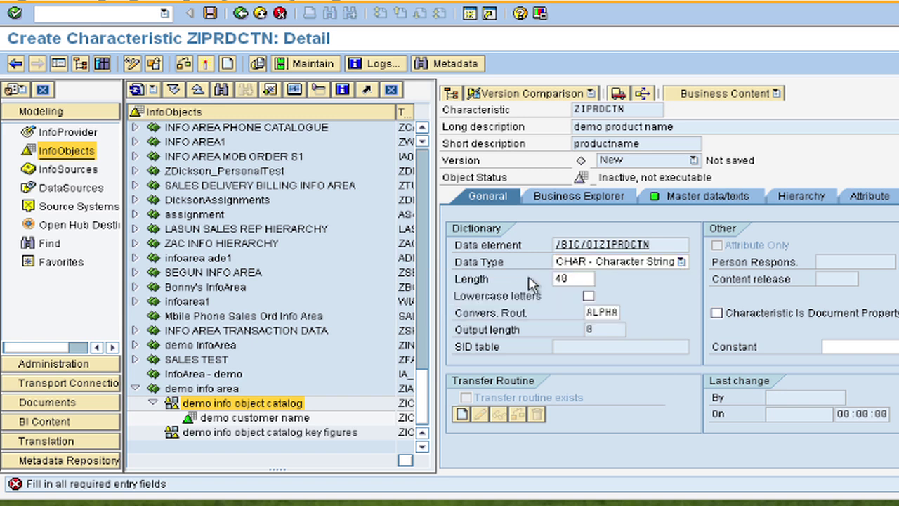
pyautogui.click(184, 64)
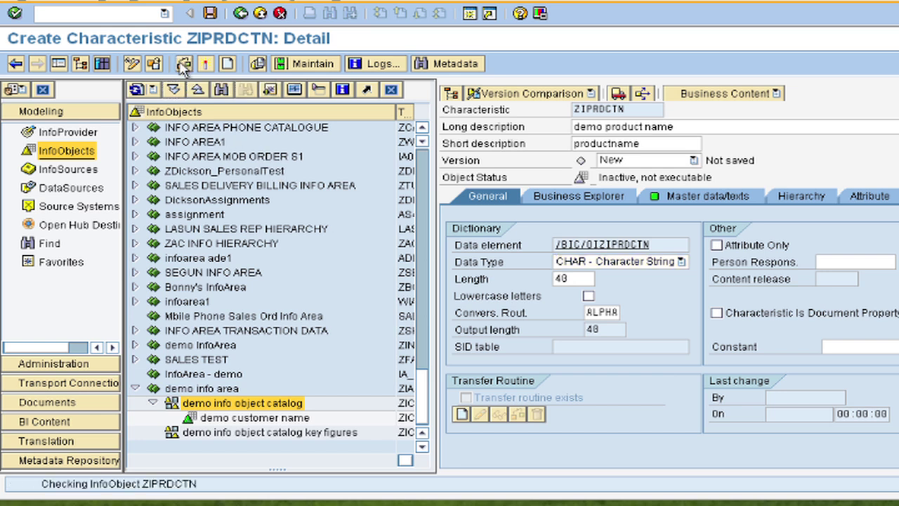
pyautogui.click(202, 65)
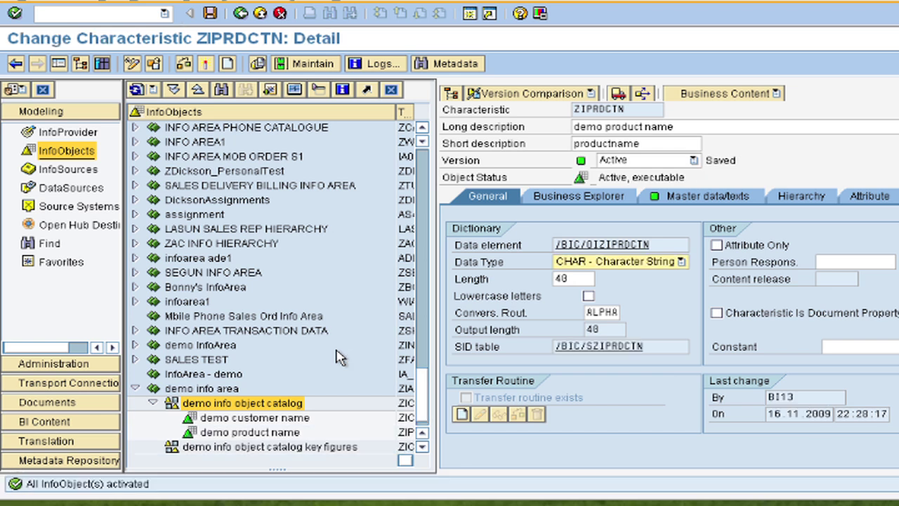
# Start a new key figure in the ZICATK key figures catalog.
pyautogui.click(323, 418)
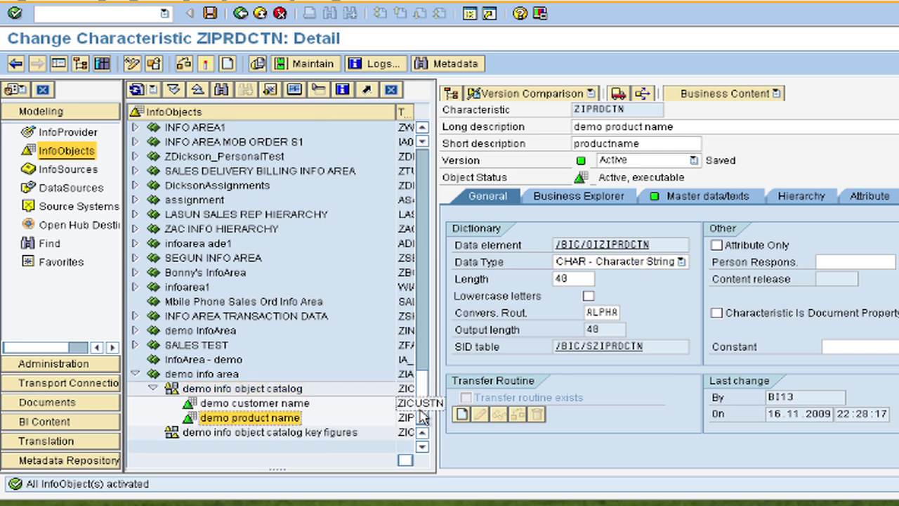
pyautogui.click(291, 435)
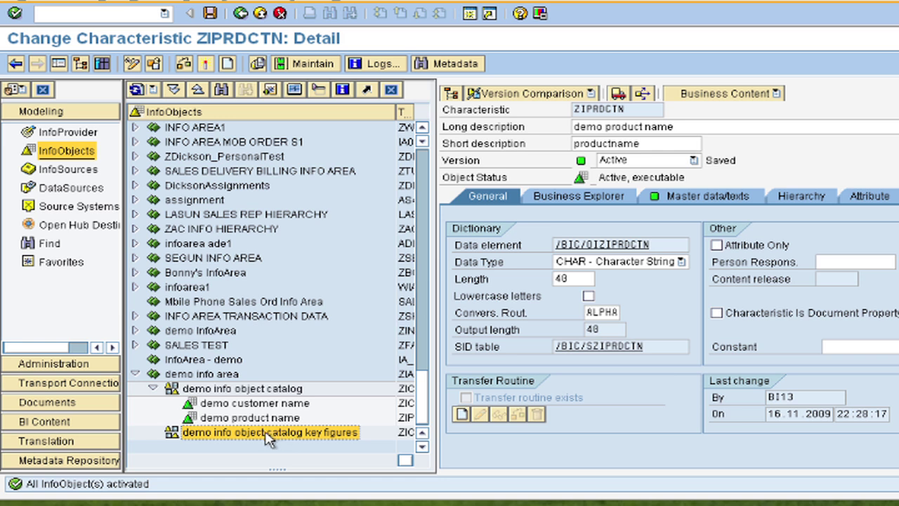
pyautogui.rightClick(269, 436)
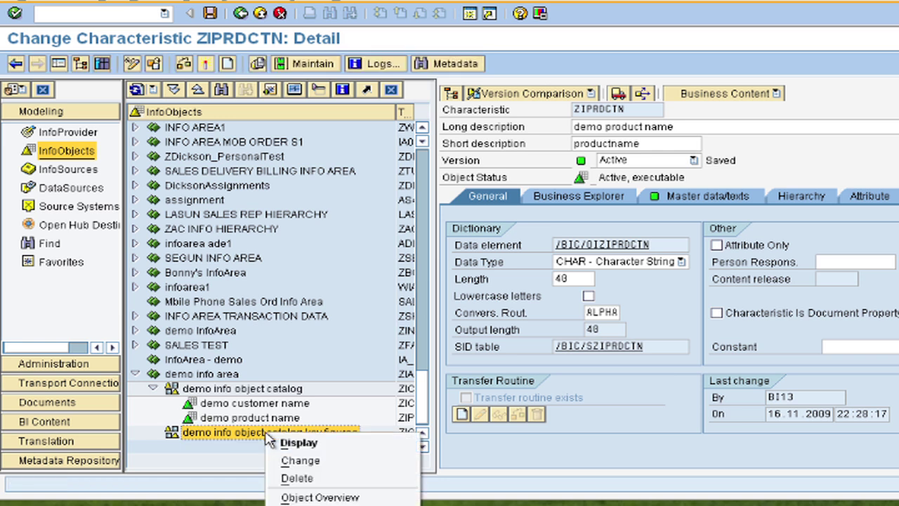
pyautogui.click(319, 500)
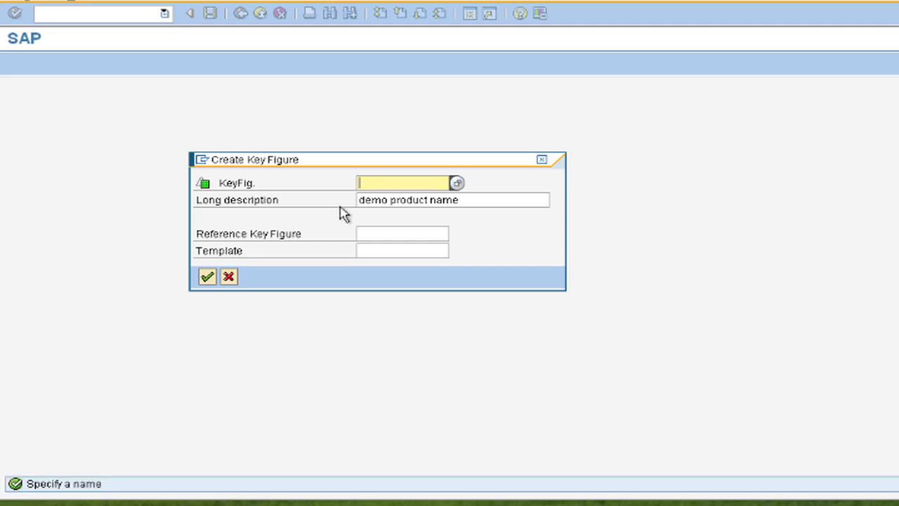
# Name the key figure ZIPRICE with long description 'demo product price' and confirm.
pyautogui.click(390, 184)
pyautogui.write('ZI')
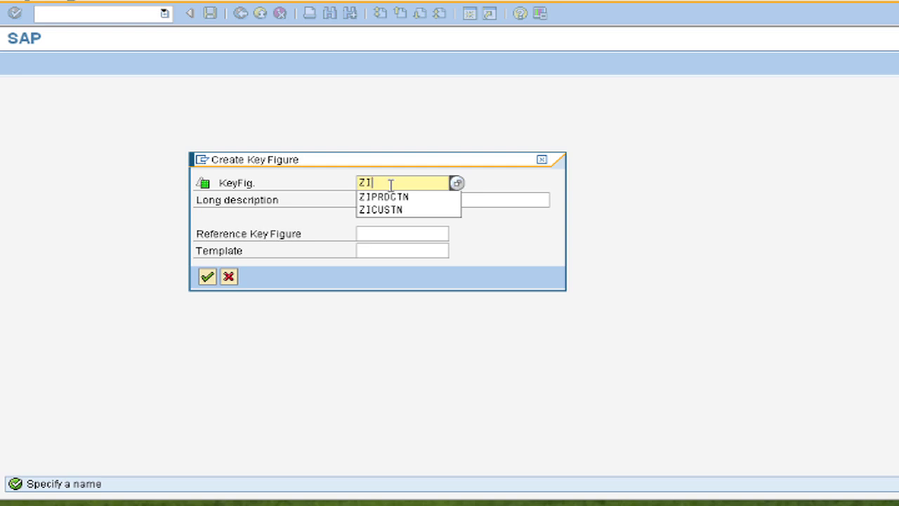
pyautogui.press('BackSpace')
pyautogui.press('BackSpace')
pyautogui.write('ZIPRICE')
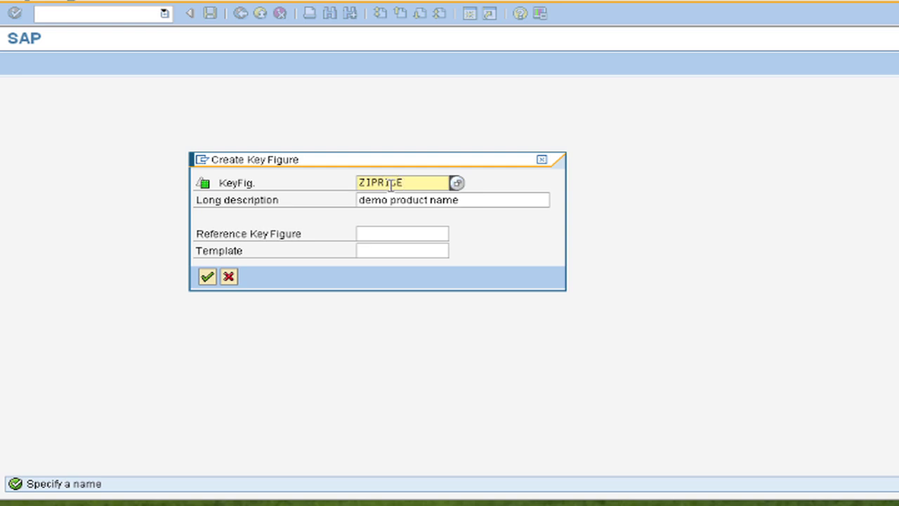
pyautogui.moveTo(388, 200); pyautogui.dragTo(532, 199)
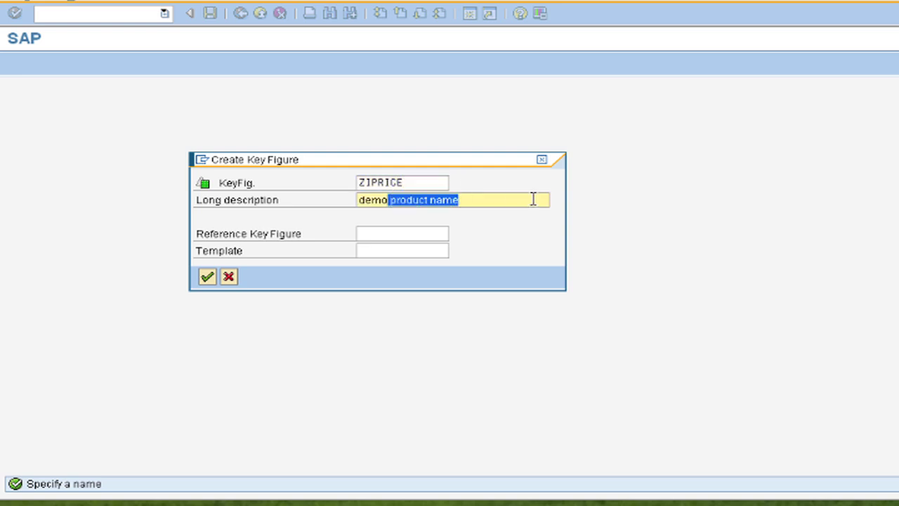
pyautogui.write('product pr')
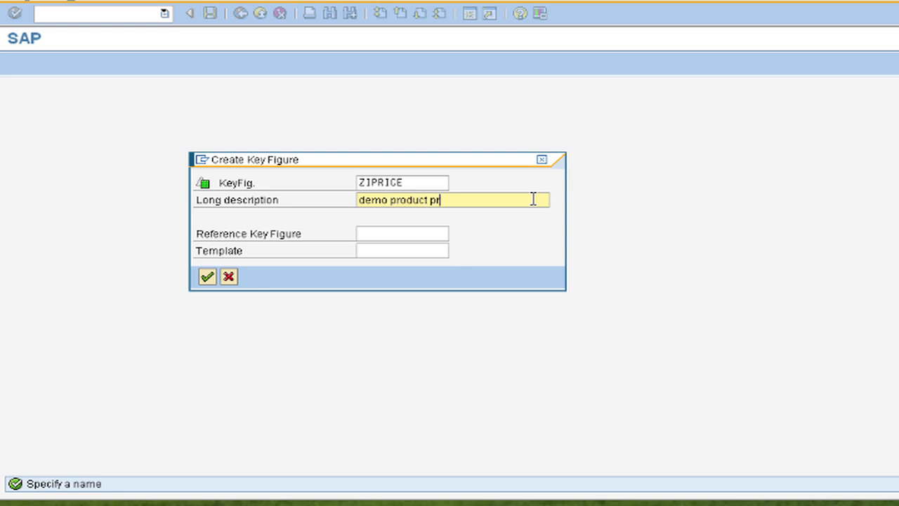
pyautogui.write('ice')
pyautogui.click(207, 277)
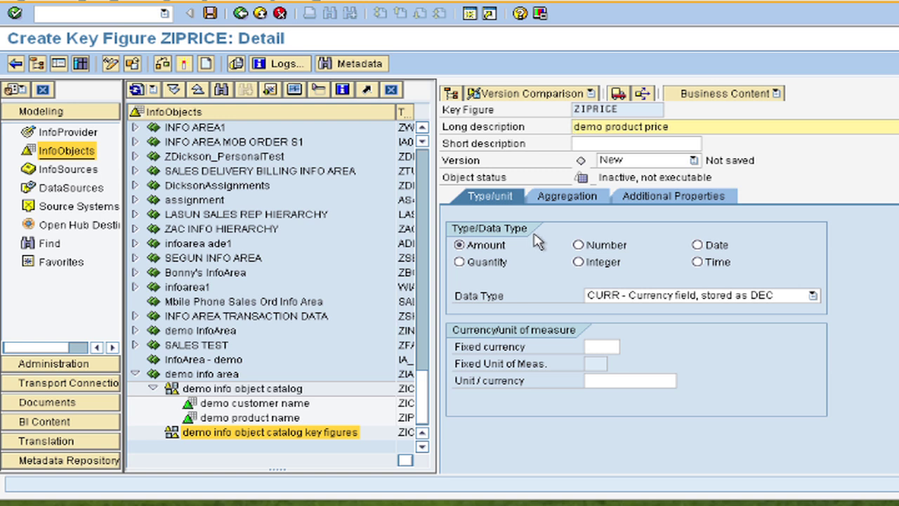
# Enter 'product price' in ZIPRICE's Short description field.
pyautogui.click(586, 142)
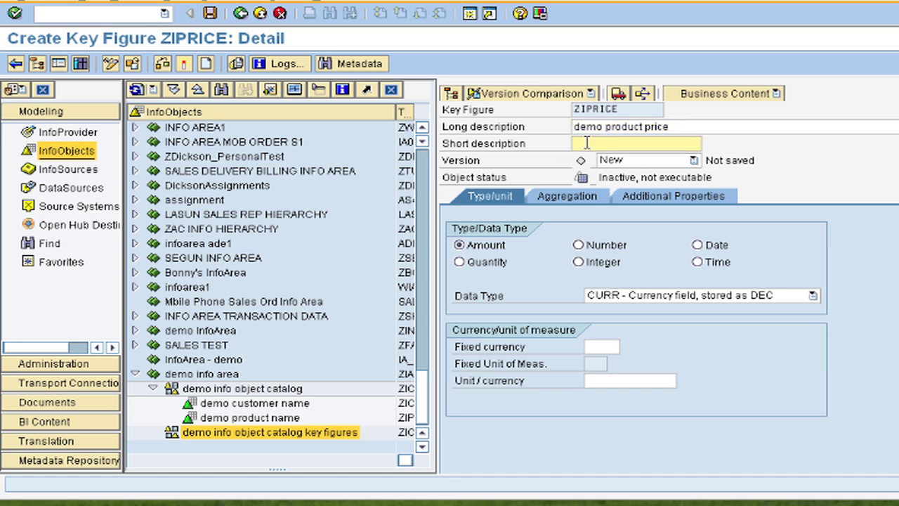
pyautogui.write('de')
pyautogui.press('BackSpace')
pyautogui.press('BackSpace')
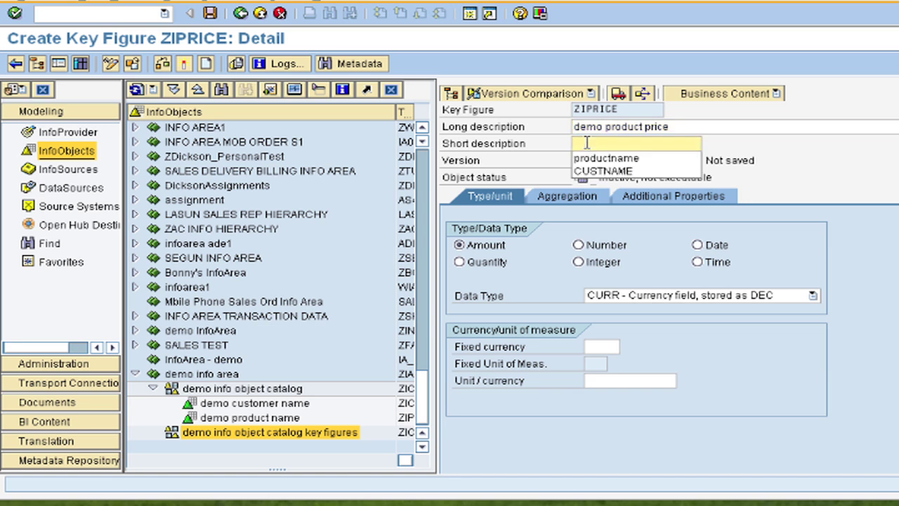
pyautogui.write('product')
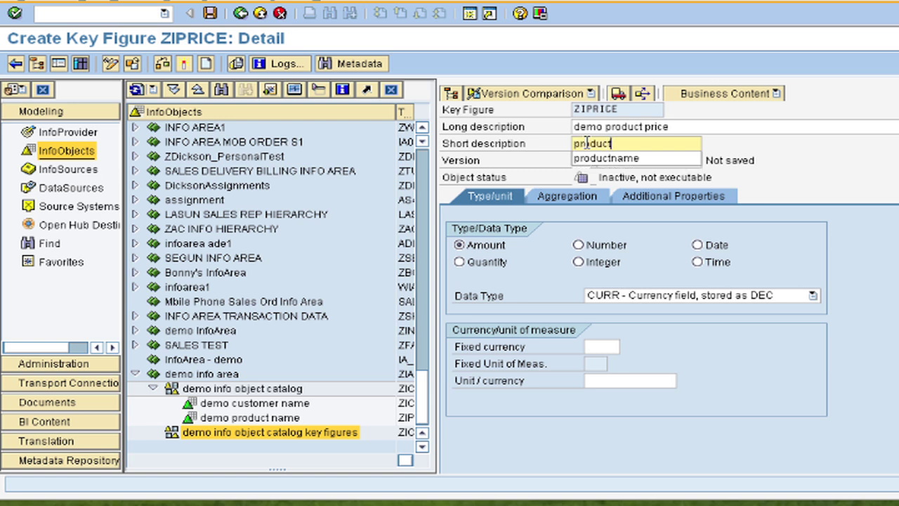
pyautogui.write(' pri')
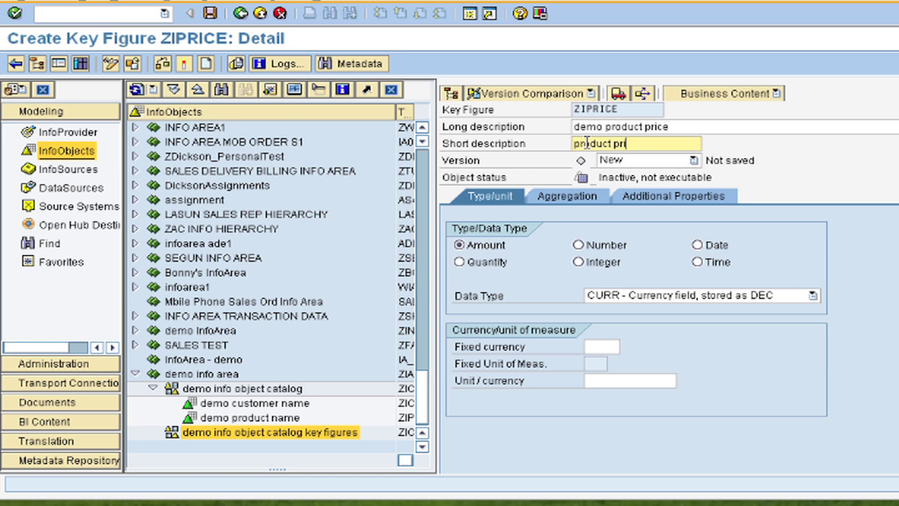
pyautogui.write('ce')
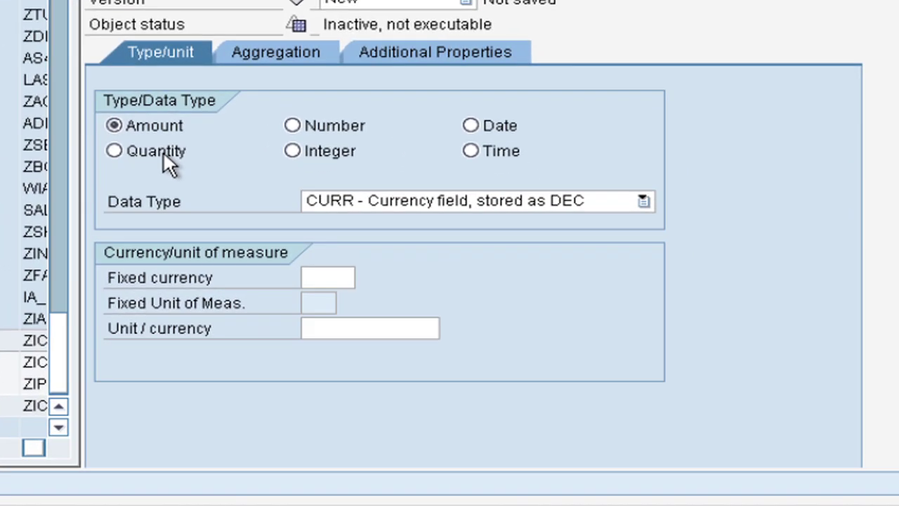
# Keep ZIPRICE typed as an Amount with the CURR data type.
pyautogui.click(114, 123)
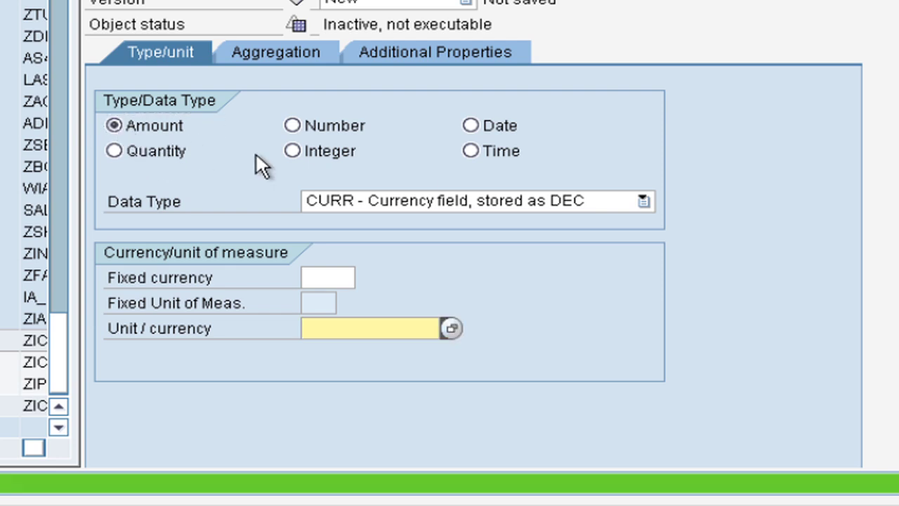
pyautogui.click(643, 201)
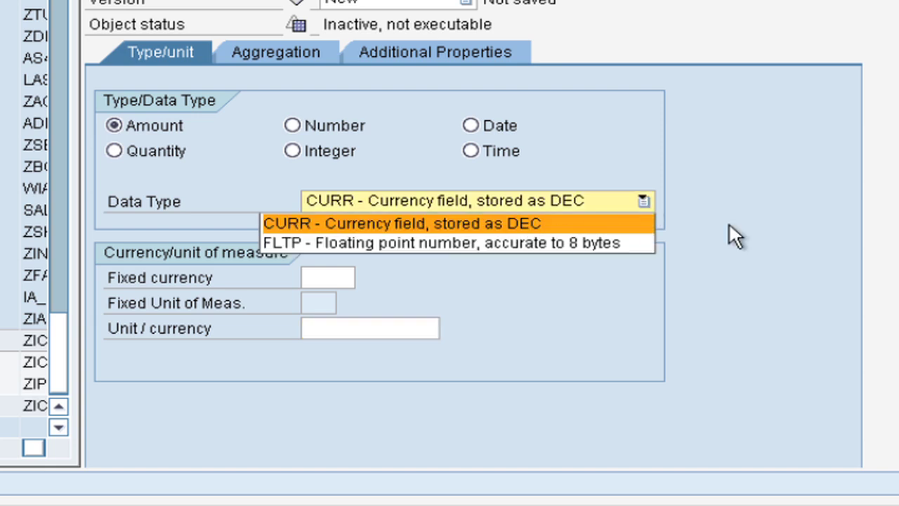
pyautogui.press('Return')
# Remove EUR as the fixed currency and enter 0CURRENCY as the unit / currency.
pyautogui.click(327, 277)
pyautogui.write('EU')
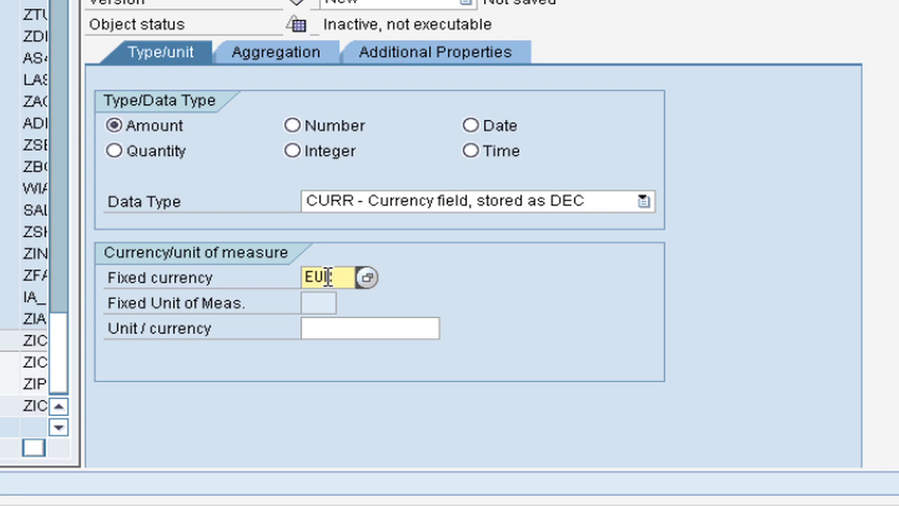
pyautogui.write('R')
pyautogui.moveTo(324, 277); pyautogui.dragTo(259, 277)
pyautogui.hotkey('shift', 'End')
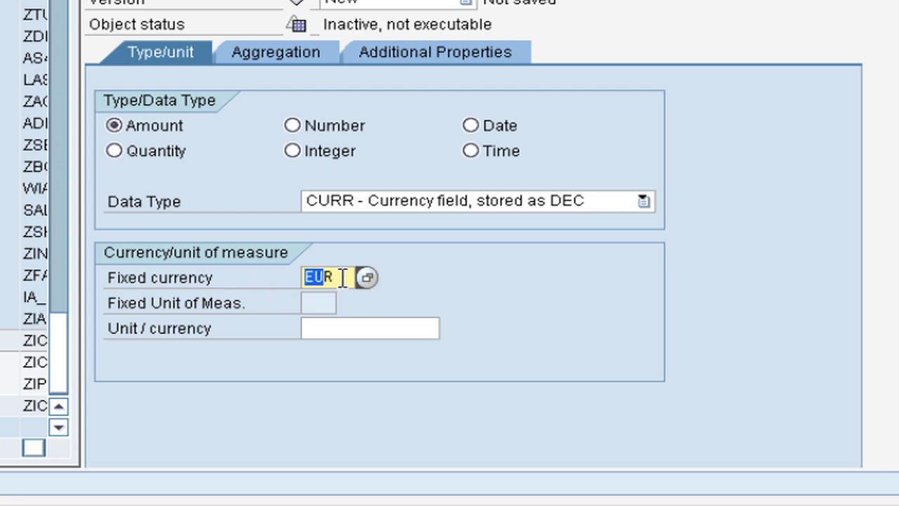
pyautogui.press('Delete')
pyautogui.write('EUR')
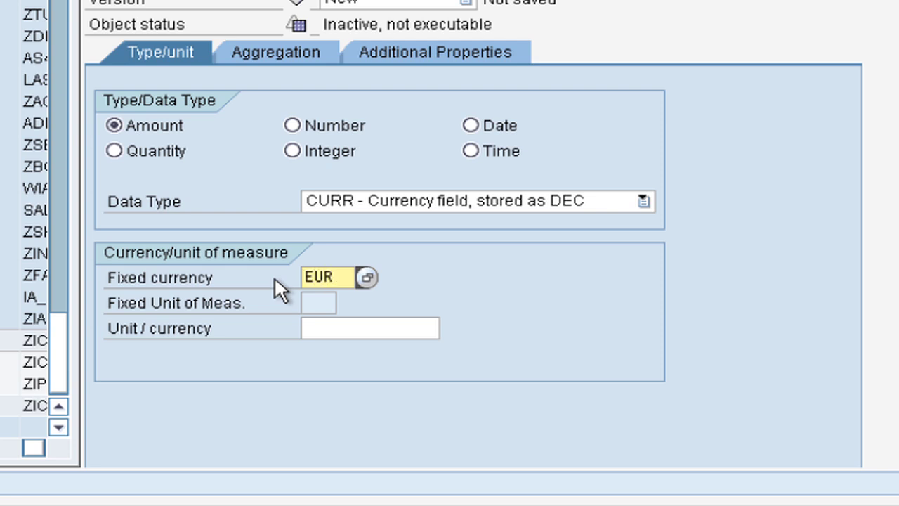
pyautogui.press('Return')
pyautogui.click(321, 276)
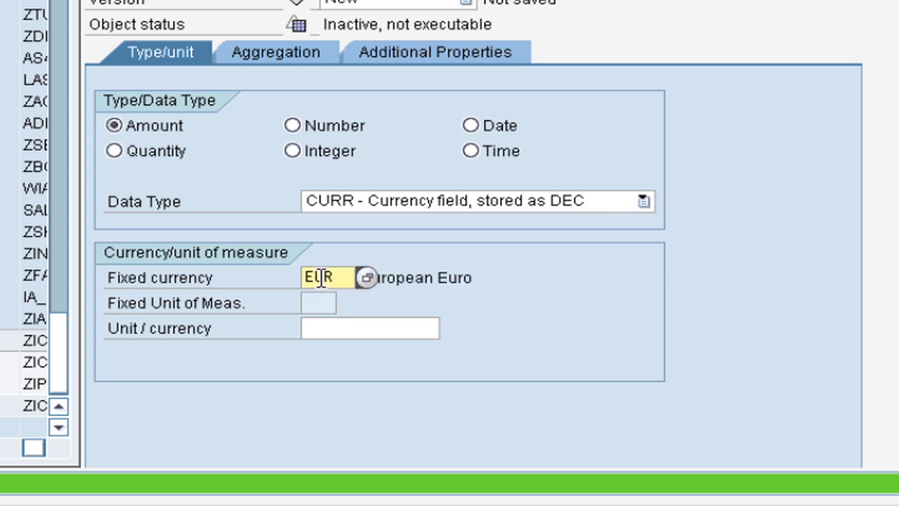
pyautogui.doubleClick(321, 275)
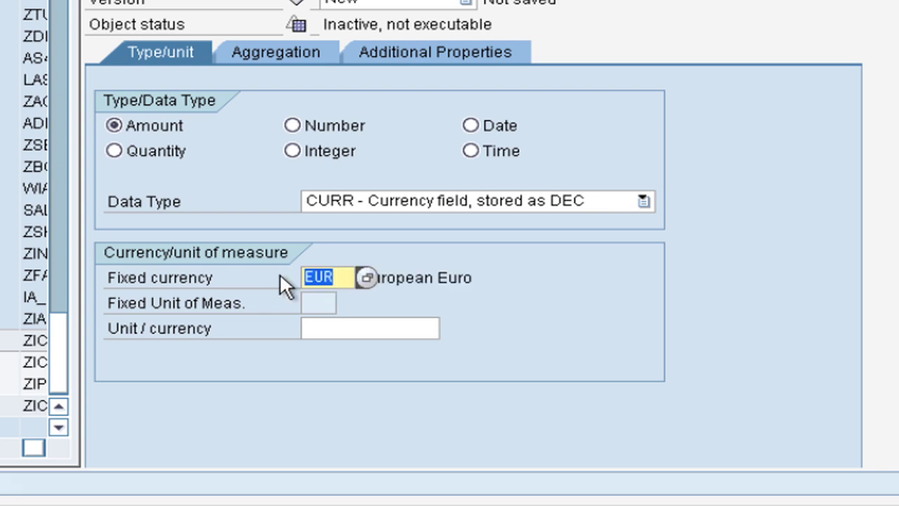
pyautogui.press('BackSpace')
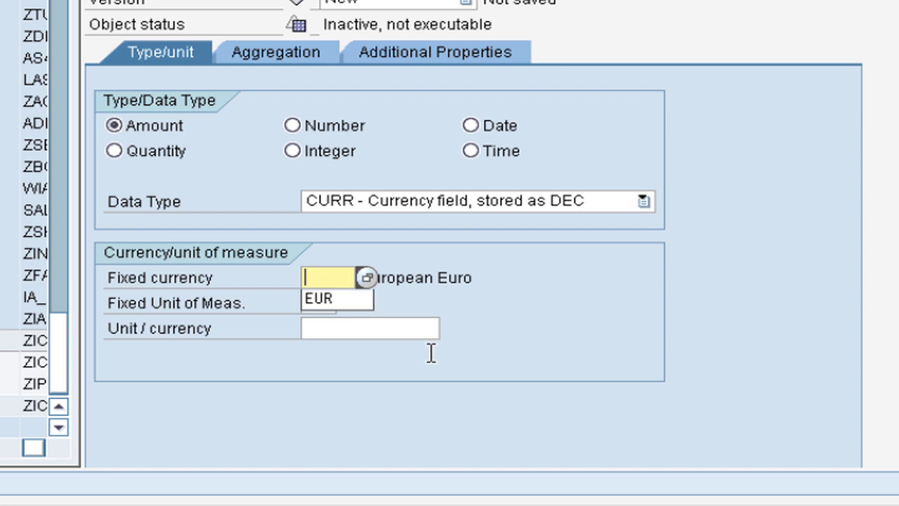
pyautogui.click(347, 323)
pyautogui.write('0')
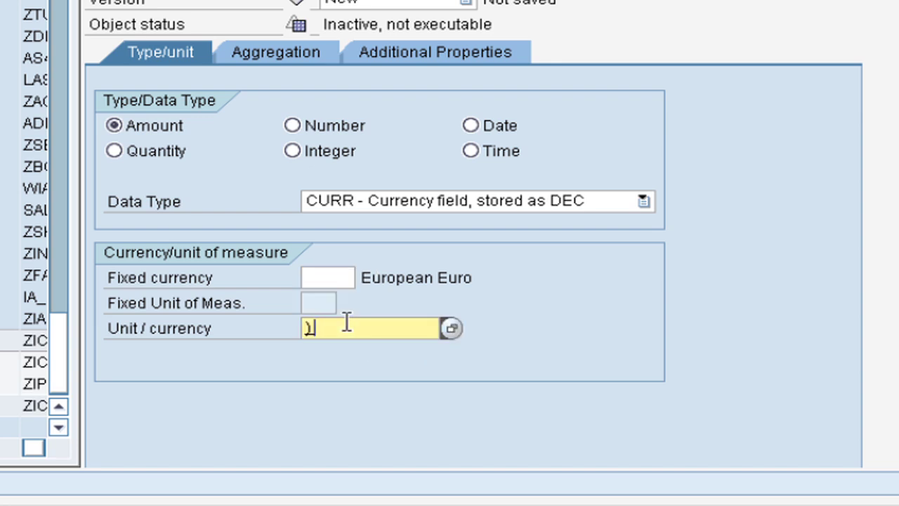
pyautogui.write('CURRENCY')
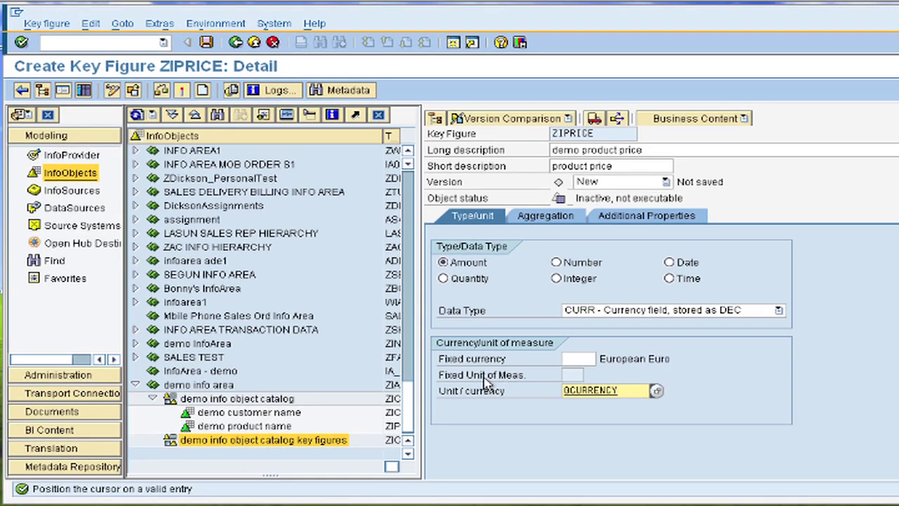
# Check and activate ZIPRICE, then select demo product price in the key figure catalog.
pyautogui.click(162, 90)
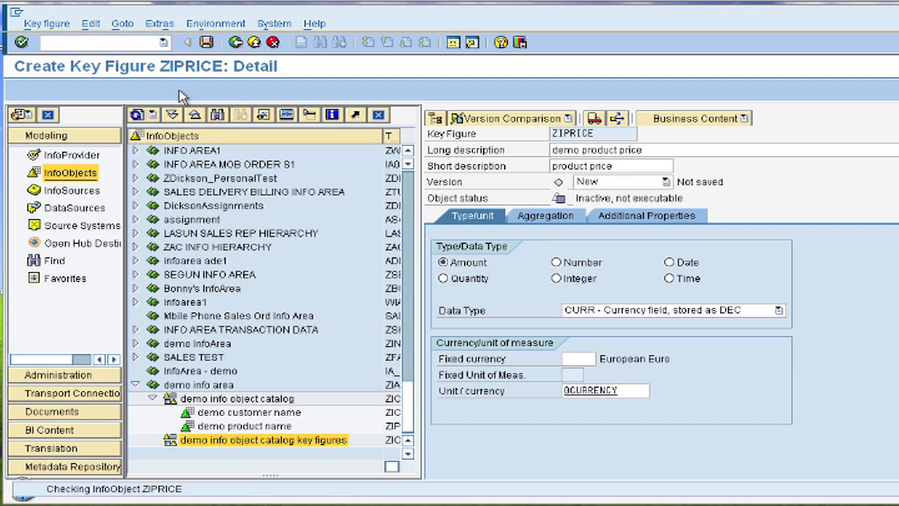
pyautogui.click(181, 90)
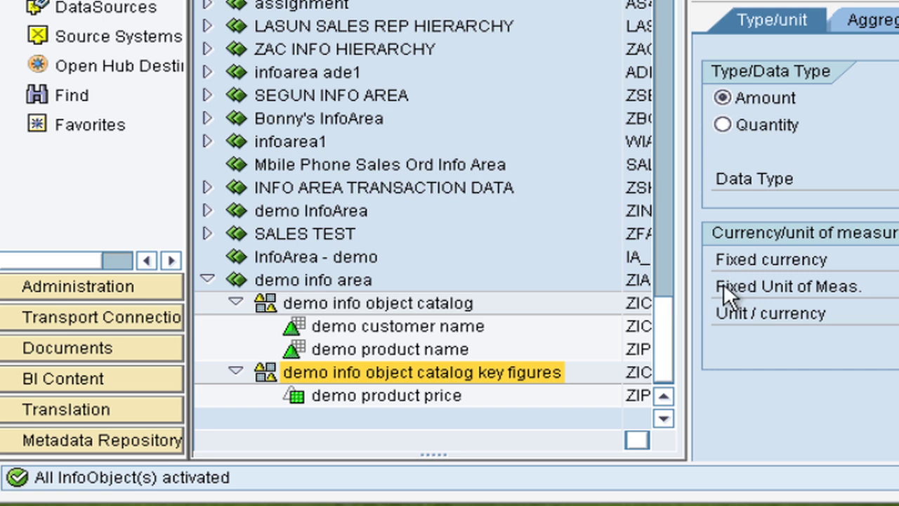
pyautogui.click(388, 327)
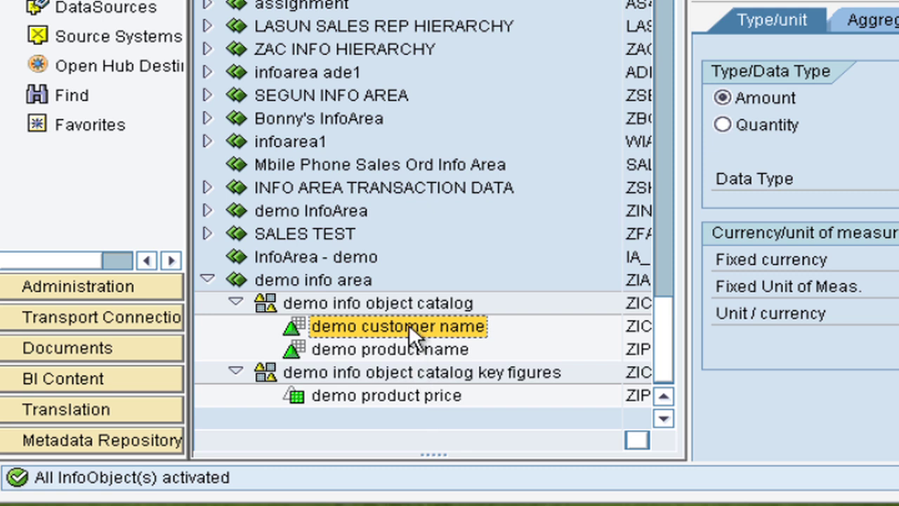
pyautogui.click(411, 396)
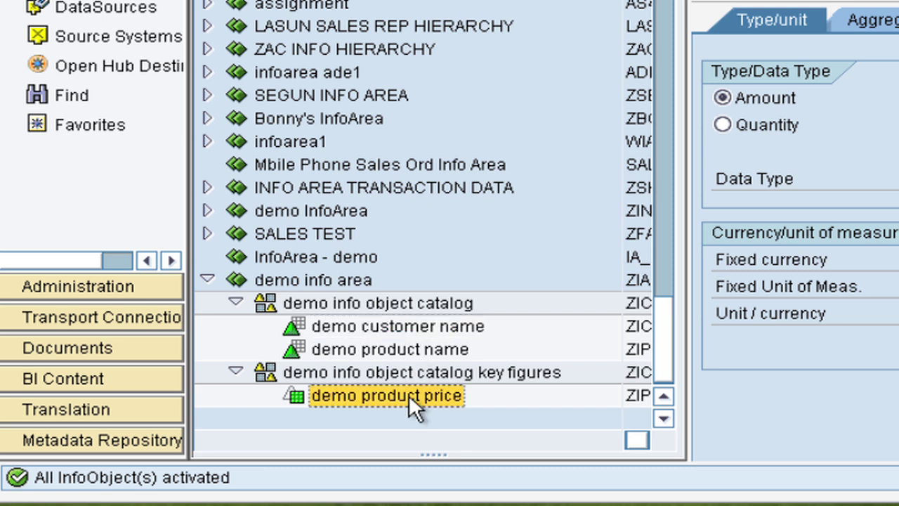